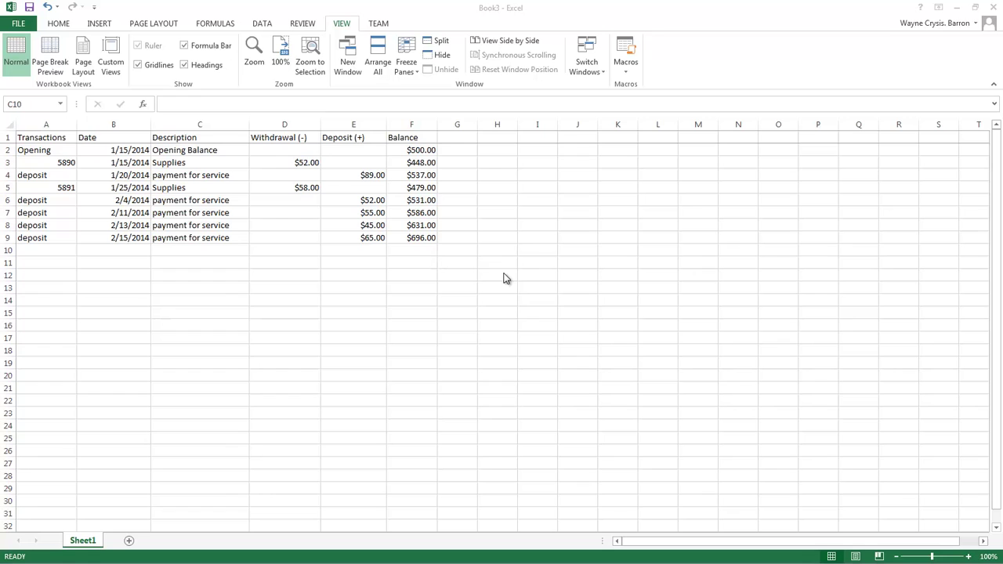
- Create a new blank workbook and place its restored window over the existing ledger so the ledger's headers stay in view
{"action": "left_click", "coordinate": [713, 54]}
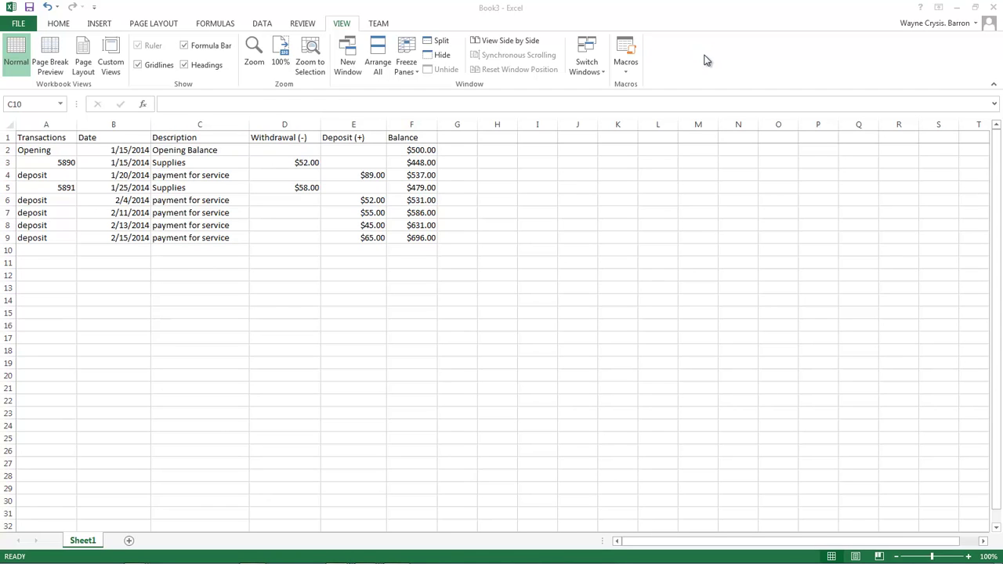
{"action": "key", "text": "ctrl+n"}
{"action": "double_click", "coordinate": [559, 11]}
{"action": "left_click_drag", "start_coordinate": [560, 18], "coordinate": [488, 33]}
{"action": "double_click", "coordinate": [553, 30]}
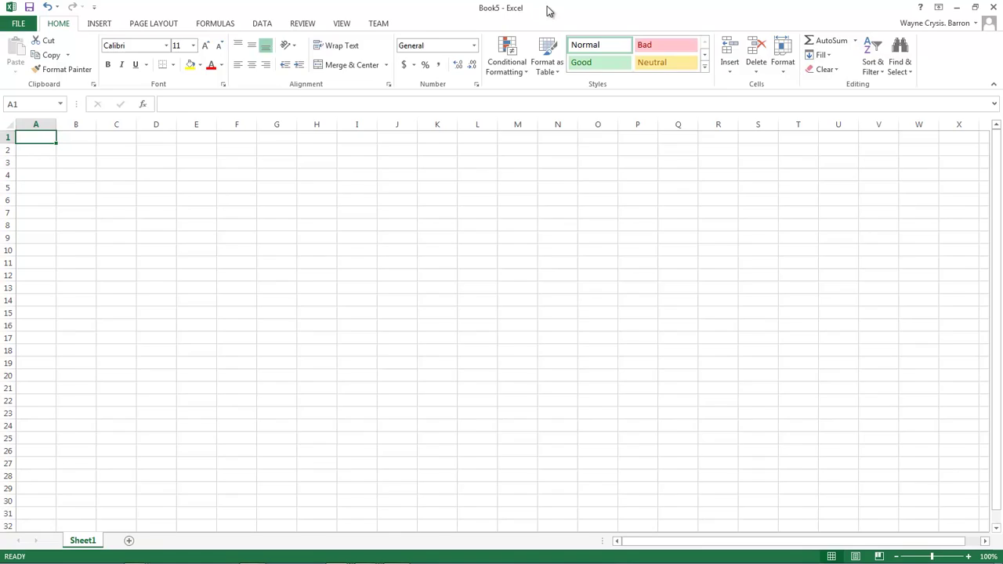
{"action": "left_click_drag", "start_coordinate": [548, 11], "coordinate": [404, 173]}
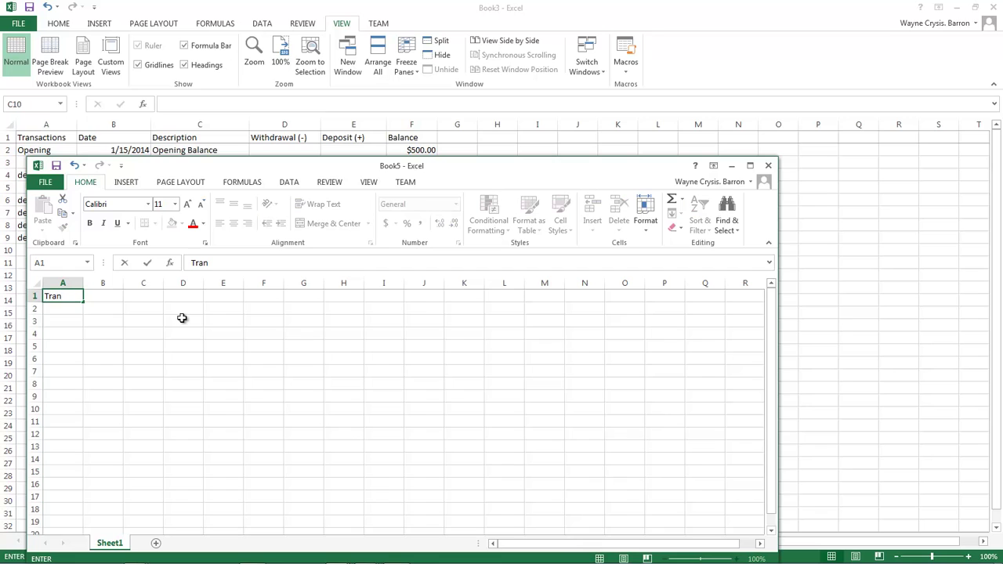
- Enter the headers Transactions, Date and Description in cells A1 to C1 of the new workbook
{"action": "type", "text": "ransactions"}
{"action": "key", "text": "Tab"}
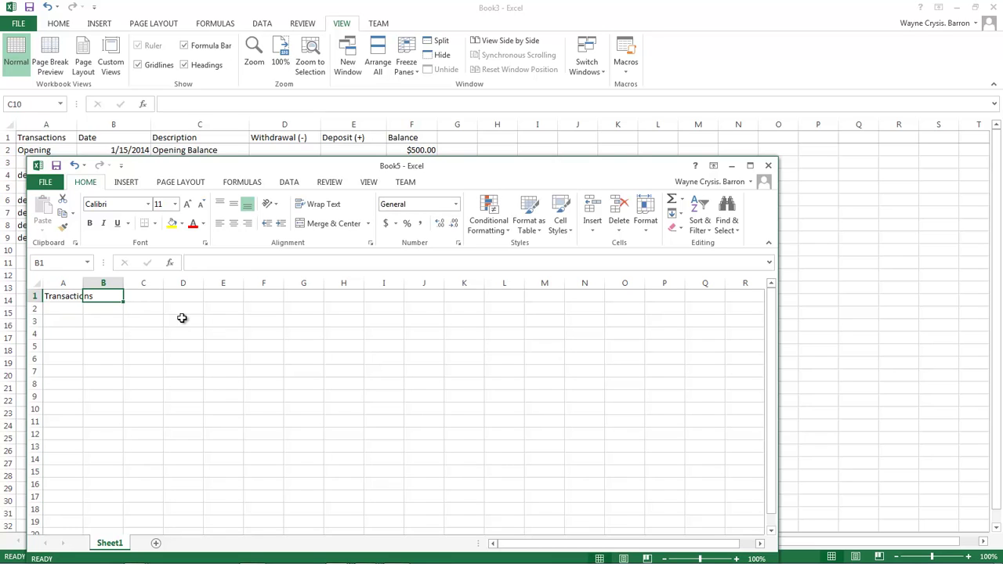
{"action": "type", "text": "Date"}
{"action": "key", "text": "Tab"}
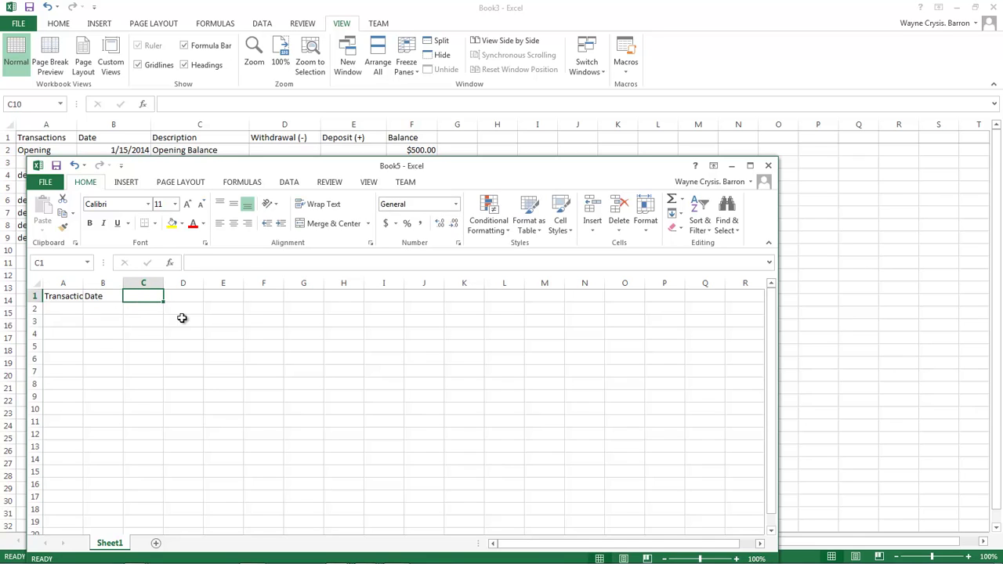
{"action": "type", "text": "Description"}
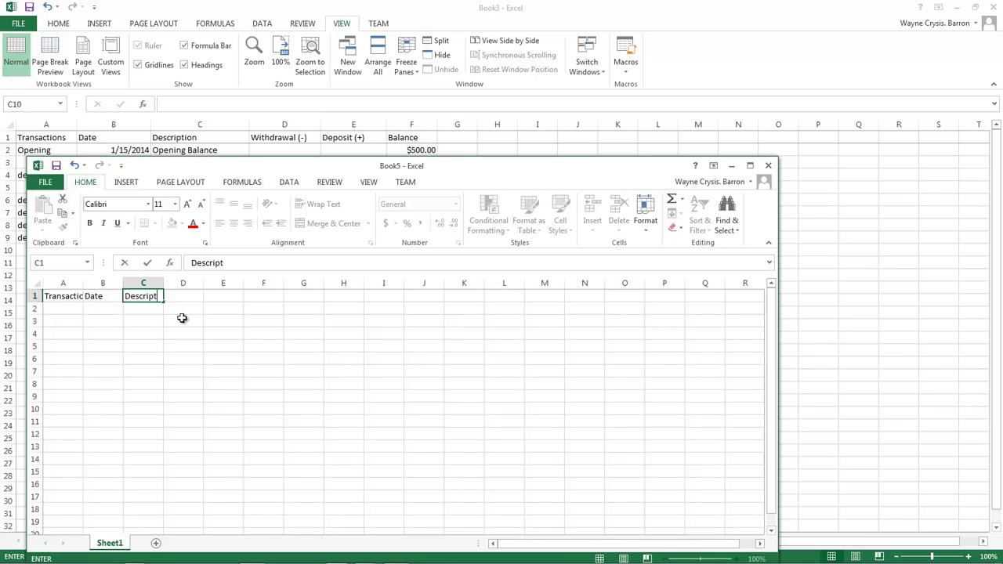
{"action": "key", "text": "Tab"}
- Enter the headers Withdrawal (-), Deposit (+) and Balance in cells D1 to F1
{"action": "type", "text": "Wi"}
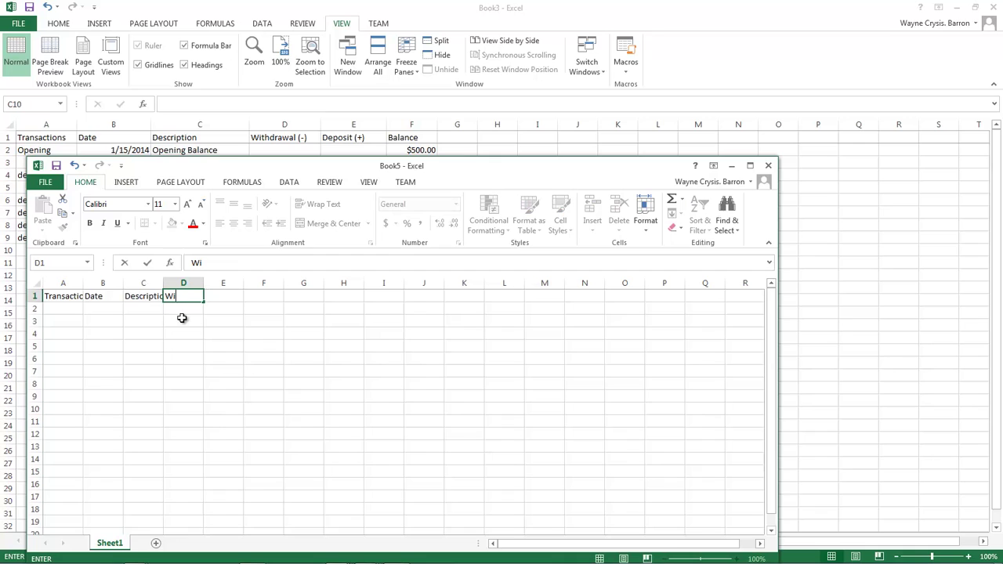
{"action": "type", "text": "thdrawal (-"}
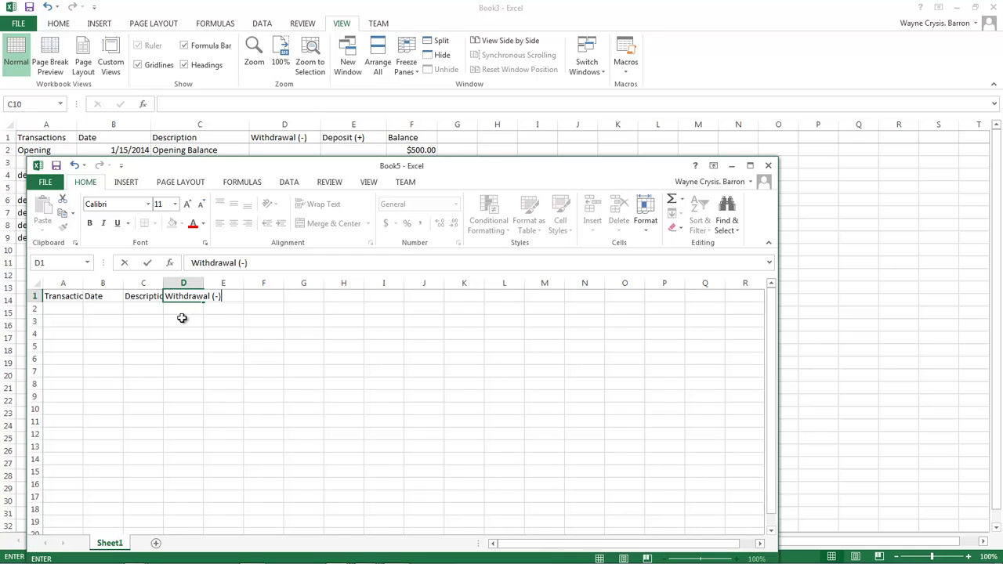
{"action": "key", "text": "Tab"}
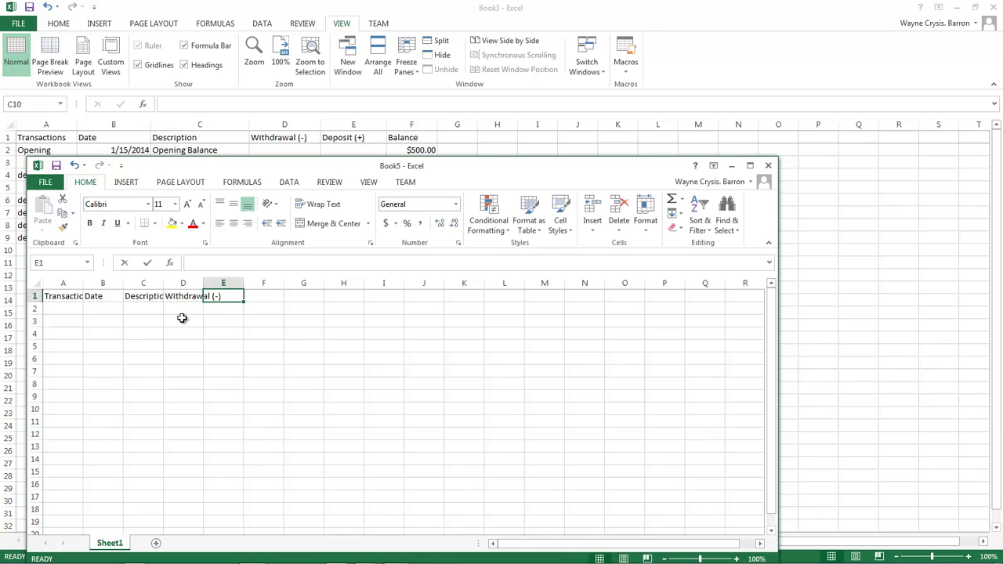
{"action": "type", "text": "Deposit ("}
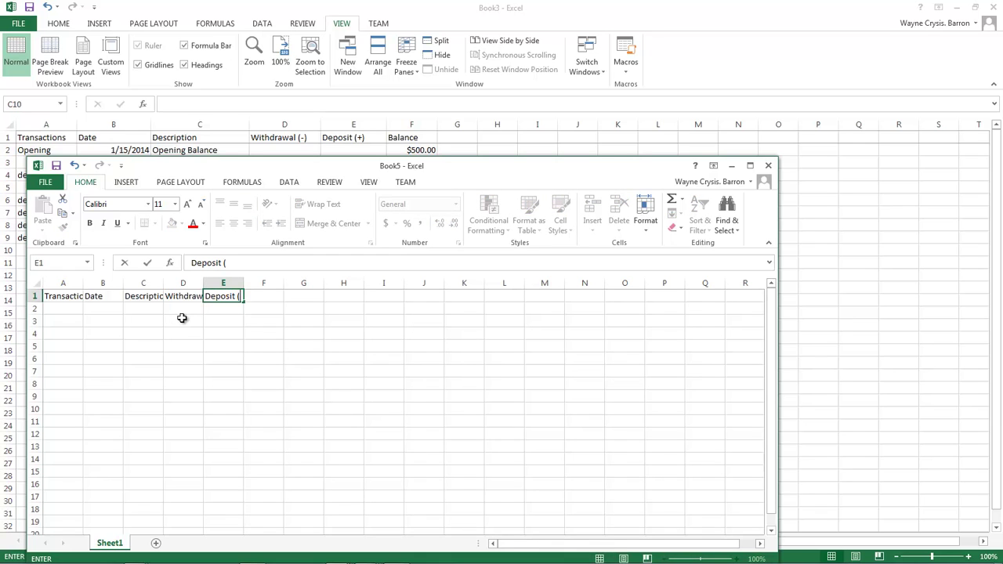
{"action": "type", "text": "+)"}
{"action": "key", "text": "Tab"}
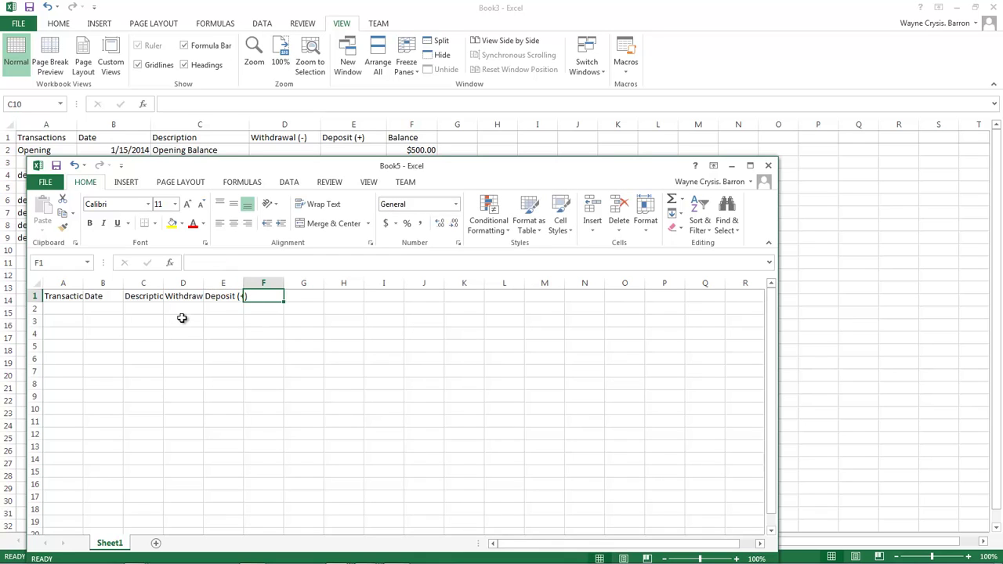
{"action": "type", "text": "Balan"}
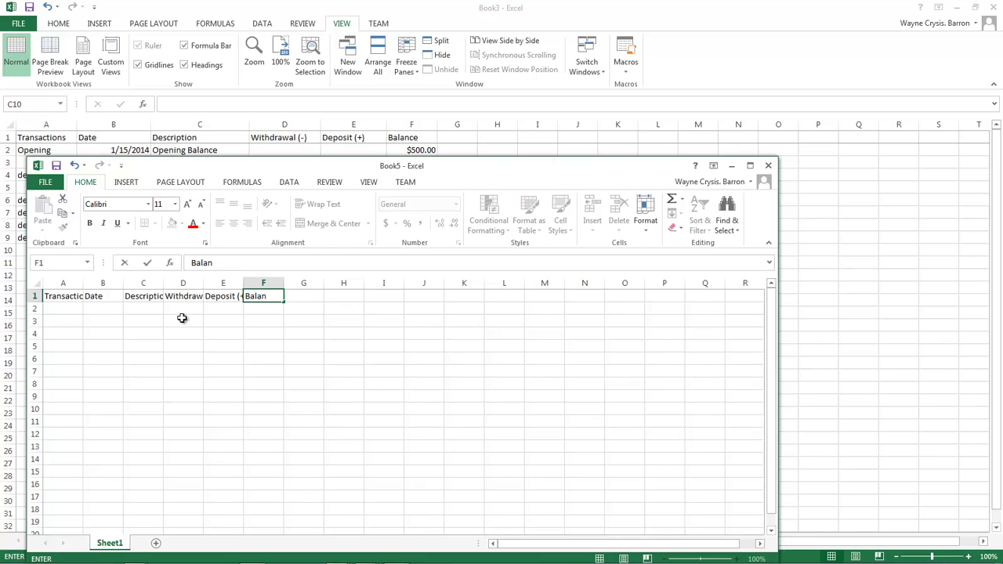
{"action": "type", "text": "ce"}
- Maximize the new workbook and widen columns A through E to fit their headers, making the Description column the widest
{"action": "double_click", "coordinate": [548, 165]}
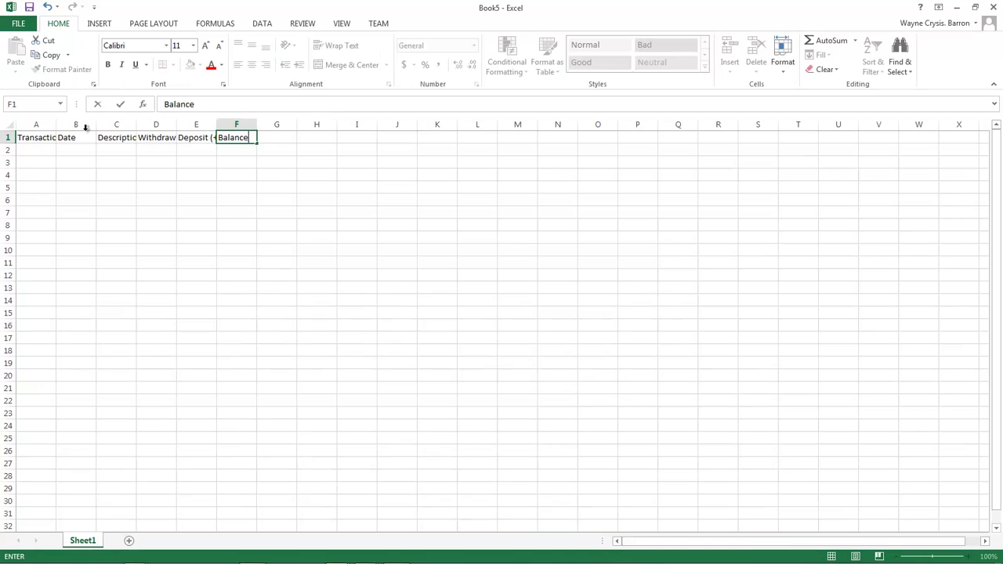
{"action": "left_click", "coordinate": [79, 123]}
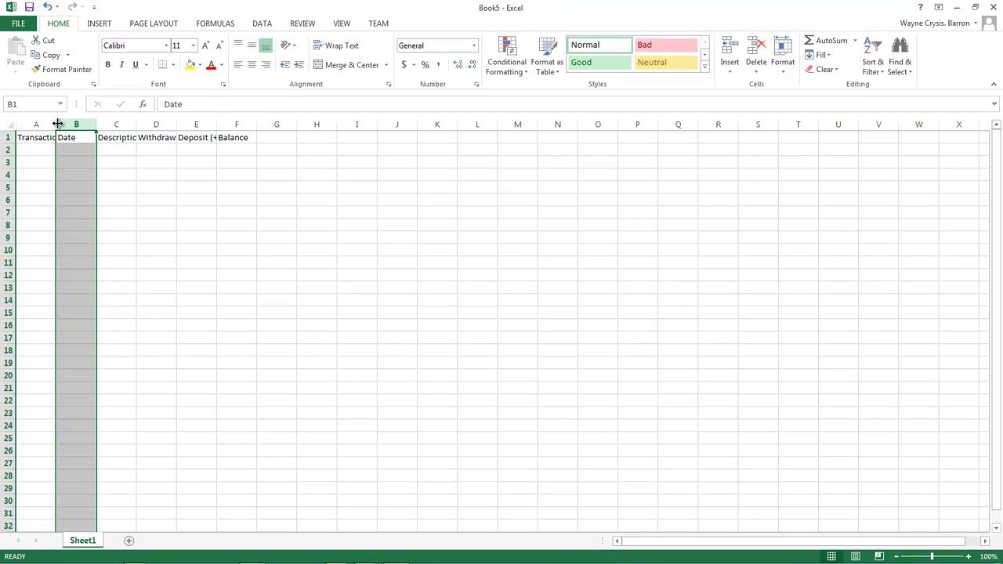
{"action": "left_click_drag", "start_coordinate": [55, 123], "coordinate": [552, 124]}
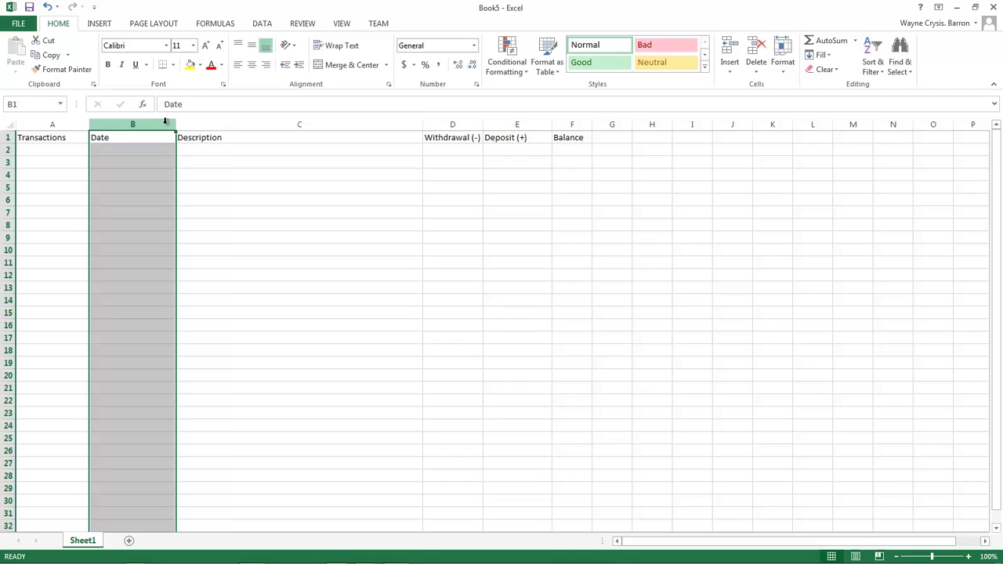
- Format the whole Date column with the Date category, type *3/14/2012
{"action": "left_click", "coordinate": [200, 126]}
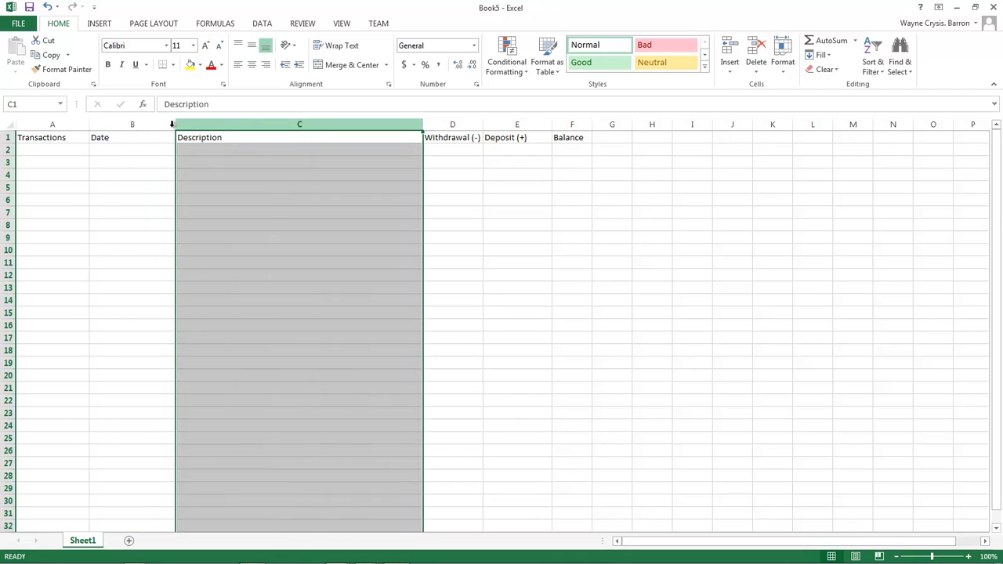
{"action": "left_click", "coordinate": [134, 125]}
{"action": "left_click", "coordinate": [200, 126]}
{"action": "left_click", "coordinate": [134, 124]}
{"action": "left_click", "coordinate": [200, 126]}
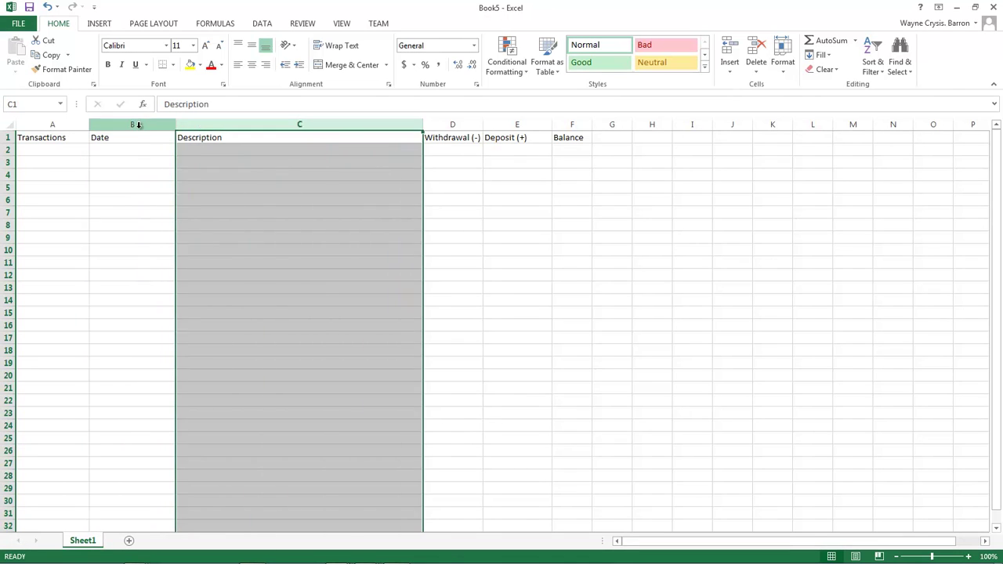
{"action": "left_click", "coordinate": [134, 124]}
{"action": "right_click", "coordinate": [118, 117]}
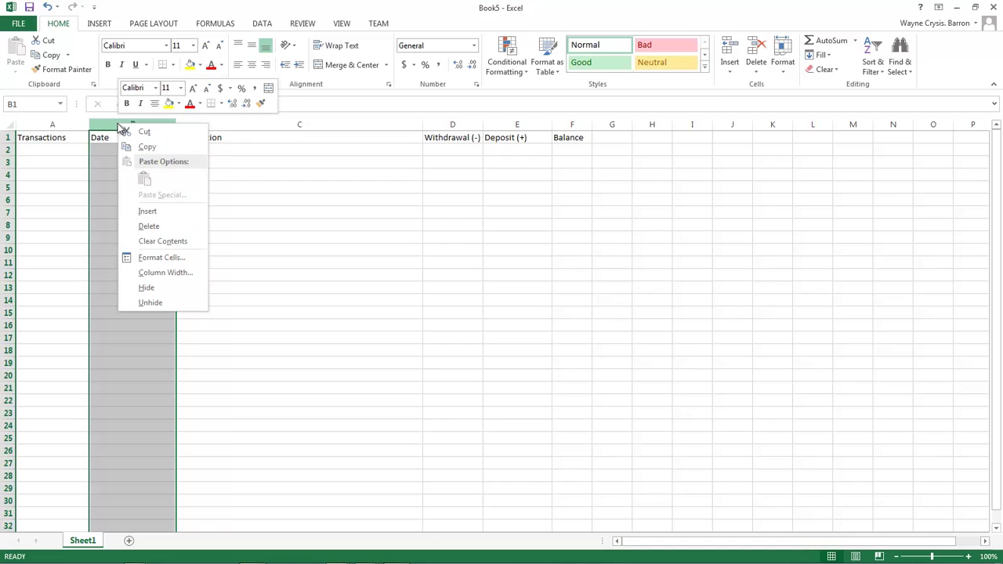
{"action": "left_click", "coordinate": [159, 254]}
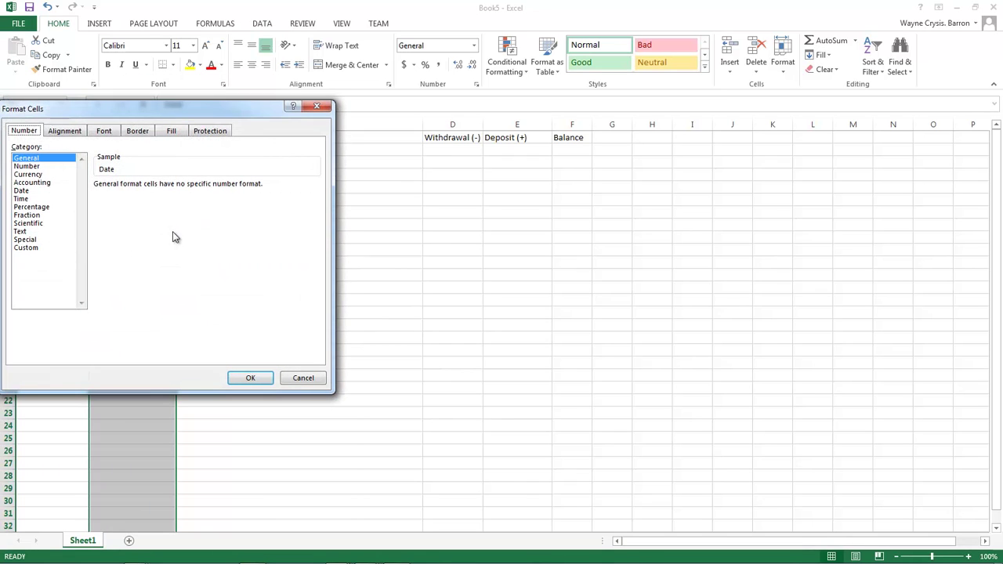
{"action": "left_click", "coordinate": [23, 191]}
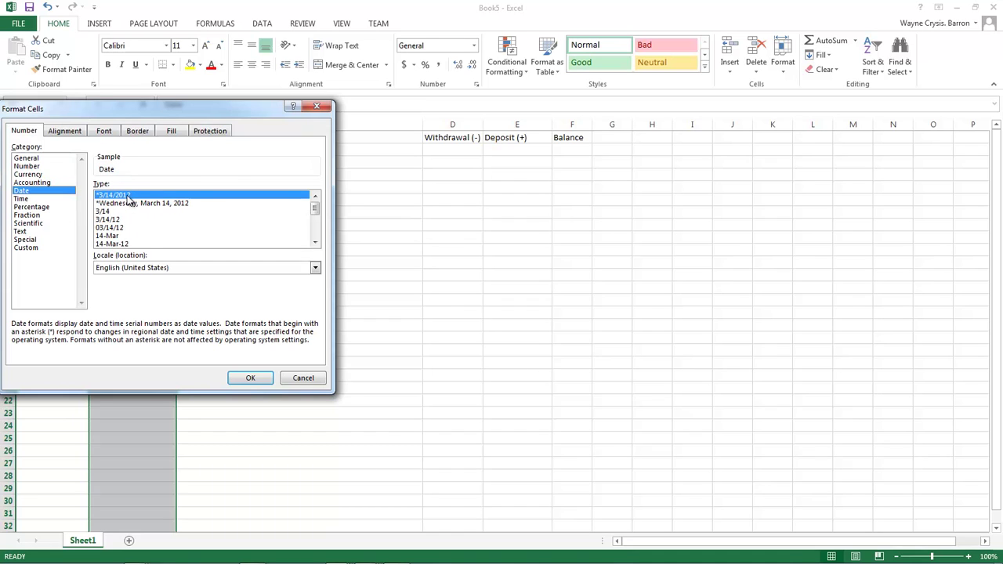
{"action": "left_click", "coordinate": [252, 379]}
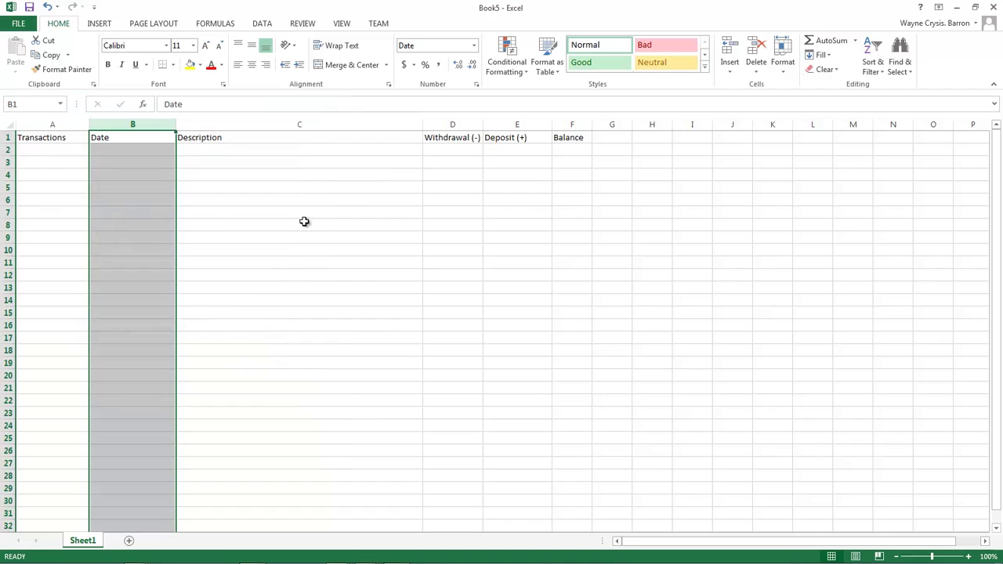
- Format the Withdrawal, Deposit and Balance columns as Currency with two decimal places and the $ symbol
{"action": "left_click", "coordinate": [463, 124]}
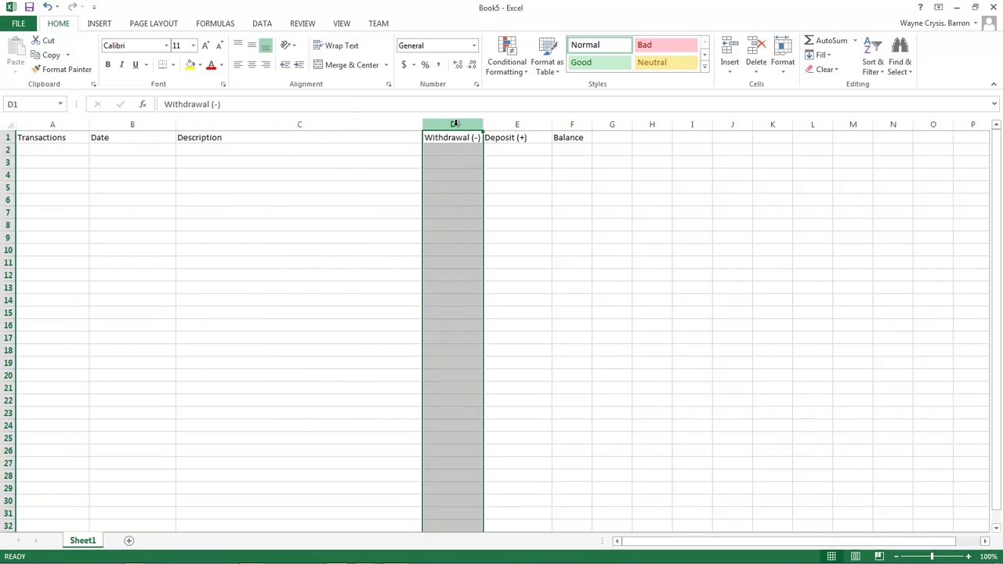
{"action": "left_click_drag", "start_coordinate": [454, 124], "coordinate": [576, 127]}
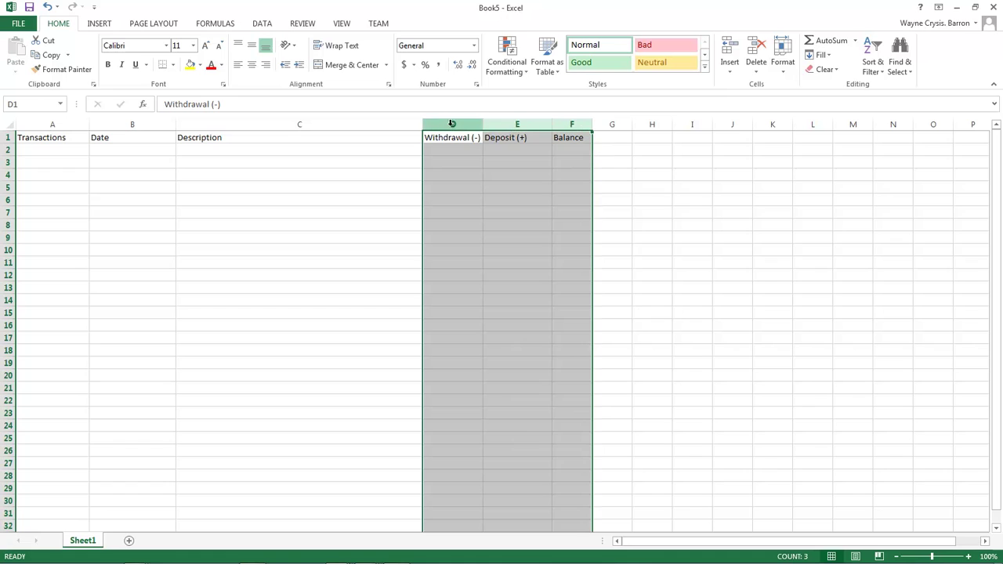
{"action": "right_click", "coordinate": [572, 131]}
{"action": "left_click", "coordinate": [625, 263]}
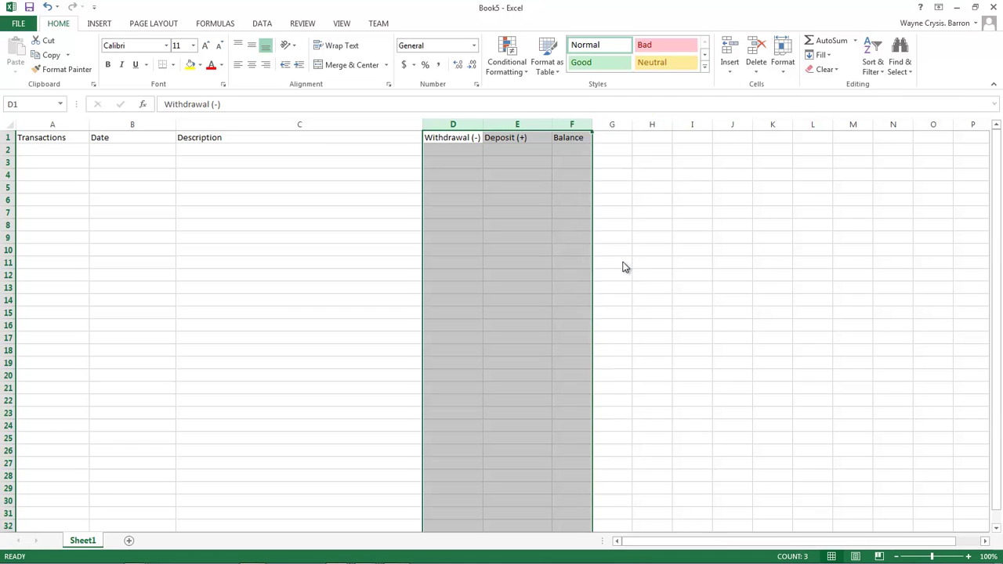
{"action": "left_click", "coordinate": [490, 183]}
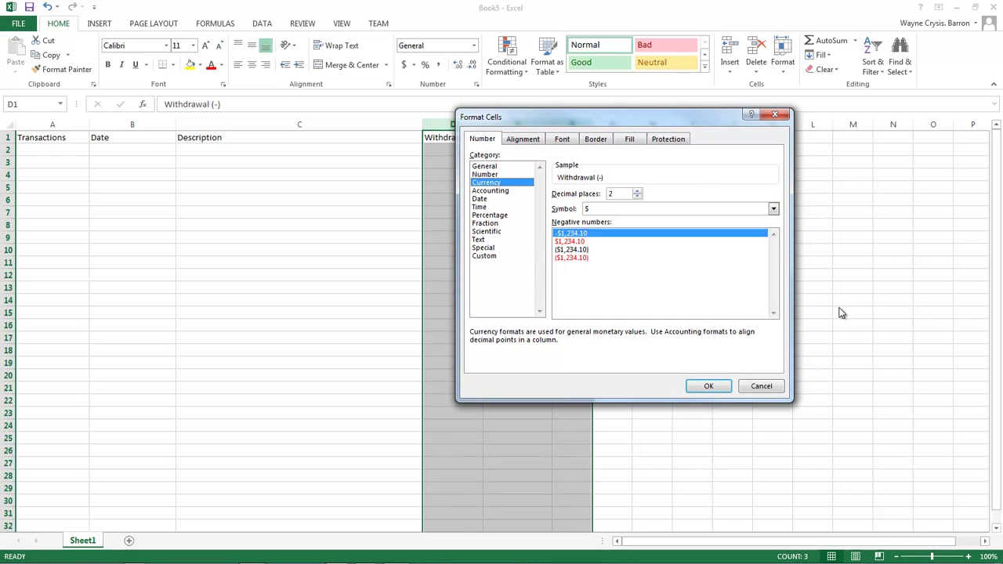
{"action": "left_click", "coordinate": [712, 384]}
{"action": "left_click", "coordinate": [570, 152]}
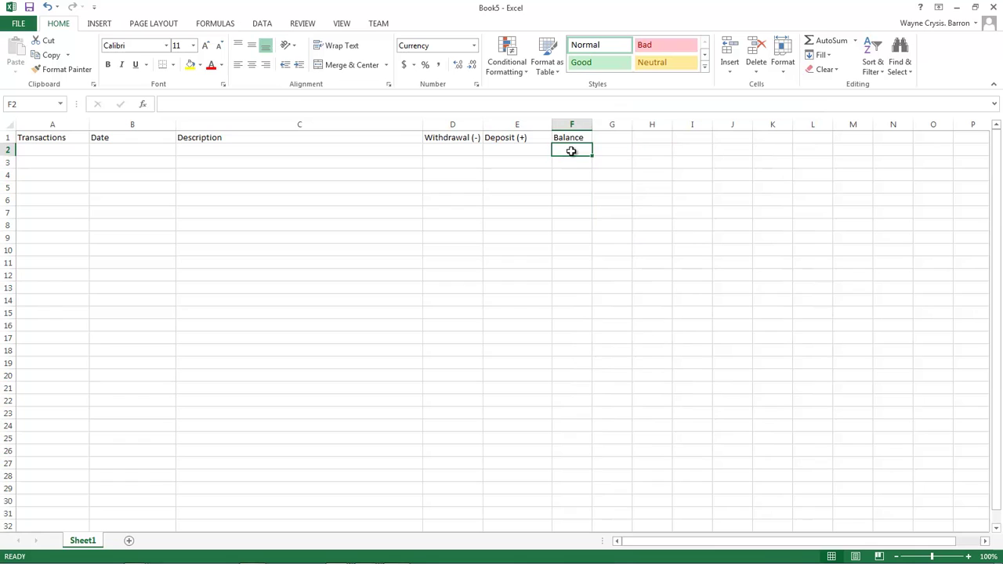
- Freeze the top row of the sheet so the column headers stay in view
{"action": "left_click", "coordinate": [8, 137]}
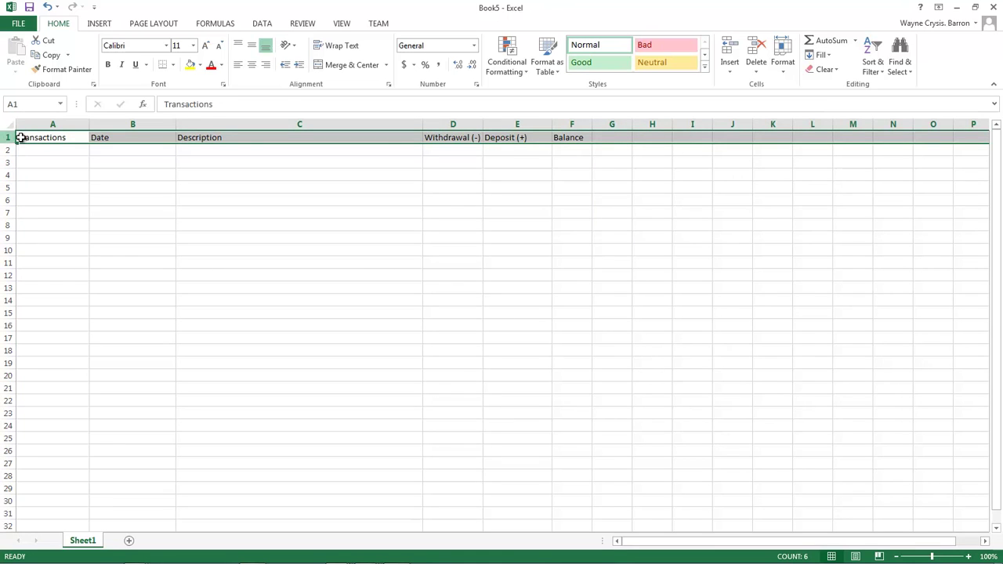
{"action": "scroll", "coordinate": [293, 216], "scroll_direction": "down", "scroll_amount": 2}
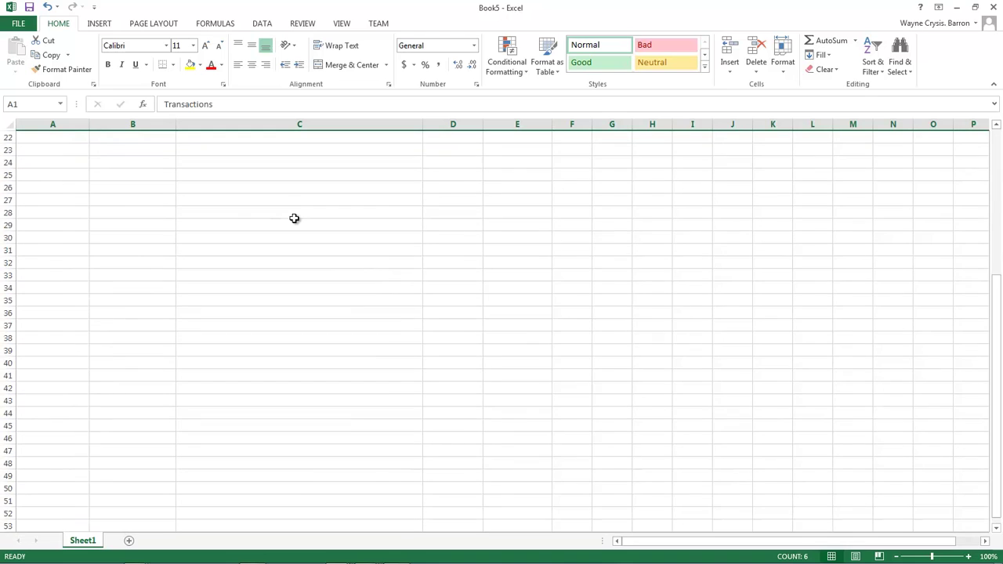
{"action": "scroll", "coordinate": [293, 215], "scroll_direction": "up", "scroll_amount": 2}
{"action": "scroll", "coordinate": [293, 214], "scroll_direction": "down", "scroll_amount": 7}
{"action": "scroll", "coordinate": [294, 219], "scroll_direction": "up", "scroll_amount": 7}
{"action": "scroll", "coordinate": [294, 220], "scroll_direction": "down", "scroll_amount": 6}
{"action": "scroll", "coordinate": [293, 221], "scroll_direction": "up", "scroll_amount": 6}
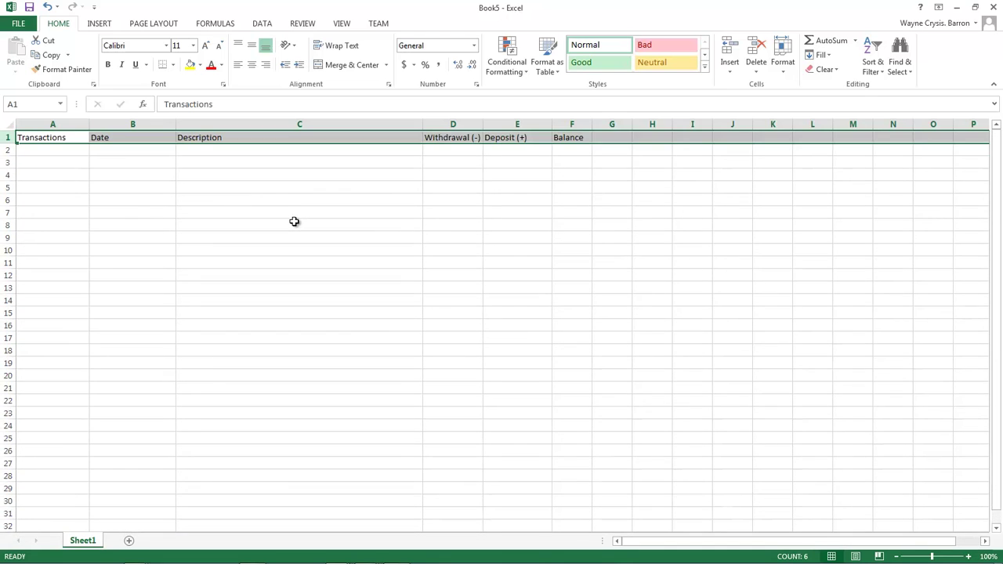
{"action": "scroll", "coordinate": [282, 185], "scroll_direction": "down", "scroll_amount": 6}
{"action": "scroll", "coordinate": [282, 185], "scroll_direction": "up", "scroll_amount": 6}
{"action": "left_click", "coordinate": [342, 26]}
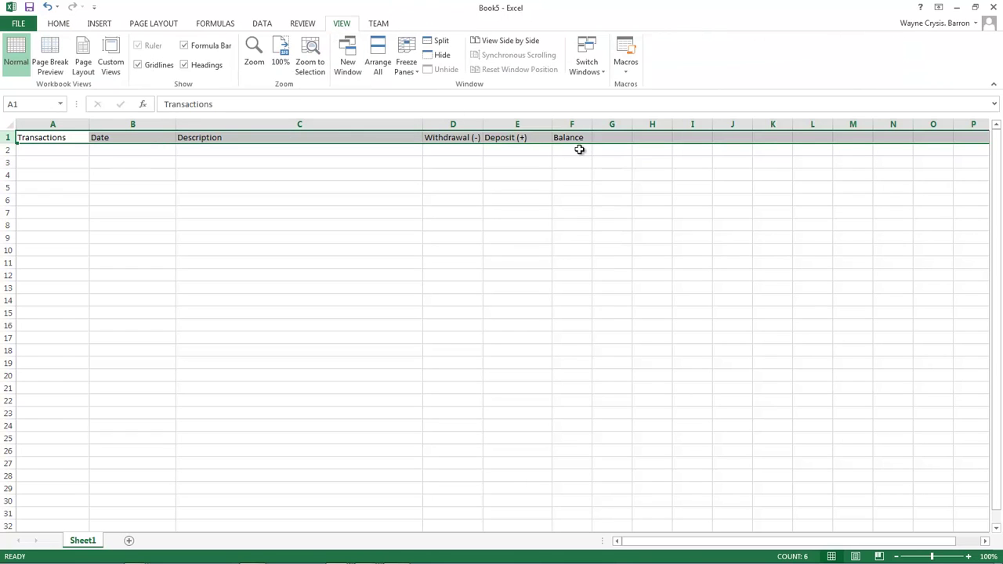
{"action": "left_click", "coordinate": [418, 73]}
{"action": "left_click", "coordinate": [474, 127]}
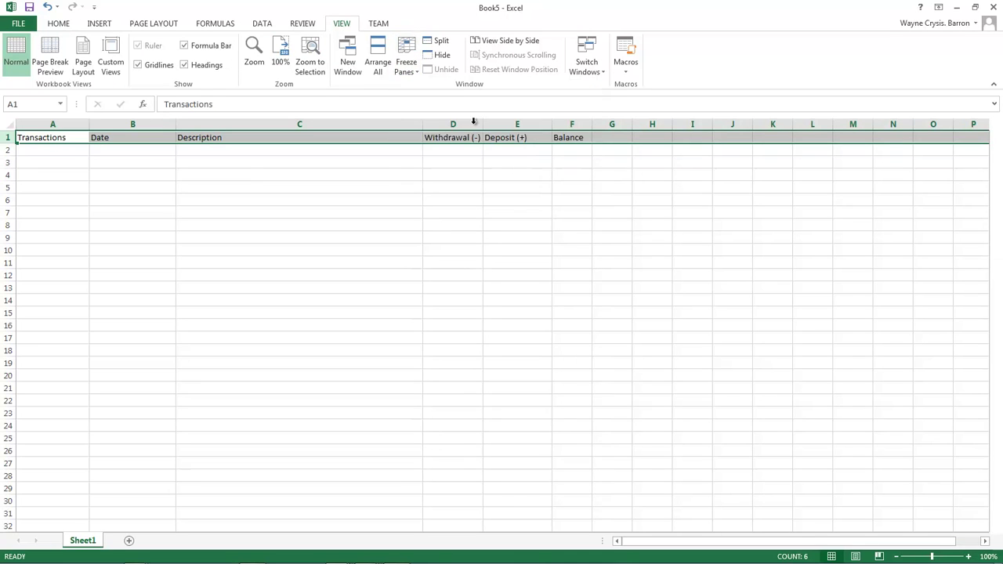
- Check the frozen header row by moving down and back up the sheet, and select cell F3 in the Balance column
{"action": "left_click", "coordinate": [276, 174]}
{"action": "scroll", "coordinate": [358, 217], "scroll_direction": "down", "scroll_amount": 6}
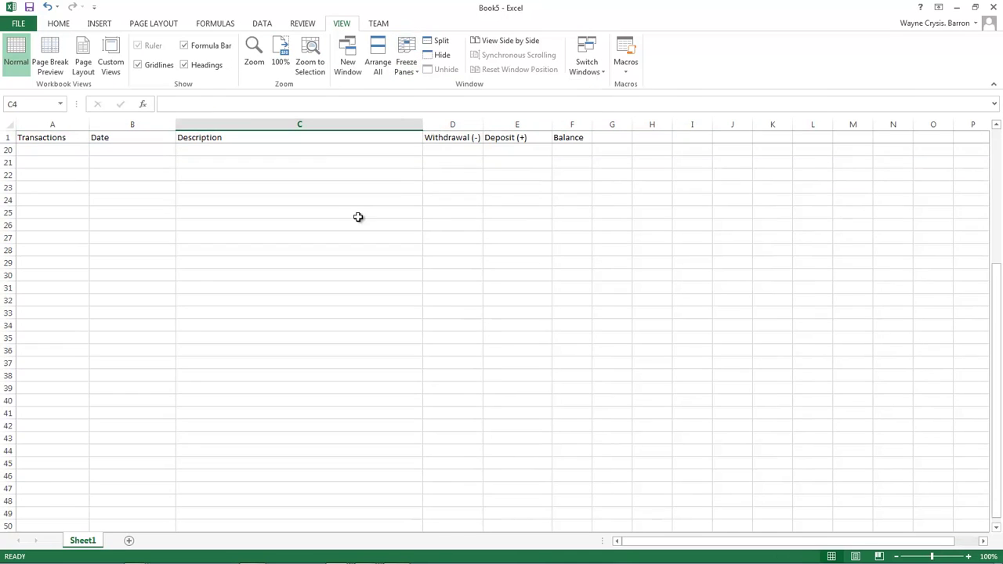
{"action": "scroll", "coordinate": [359, 217], "scroll_direction": "up", "scroll_amount": 6}
{"action": "scroll", "coordinate": [364, 215], "scroll_direction": "down", "scroll_amount": 16}
{"action": "scroll", "coordinate": [365, 215], "scroll_direction": "up", "scroll_amount": 14}
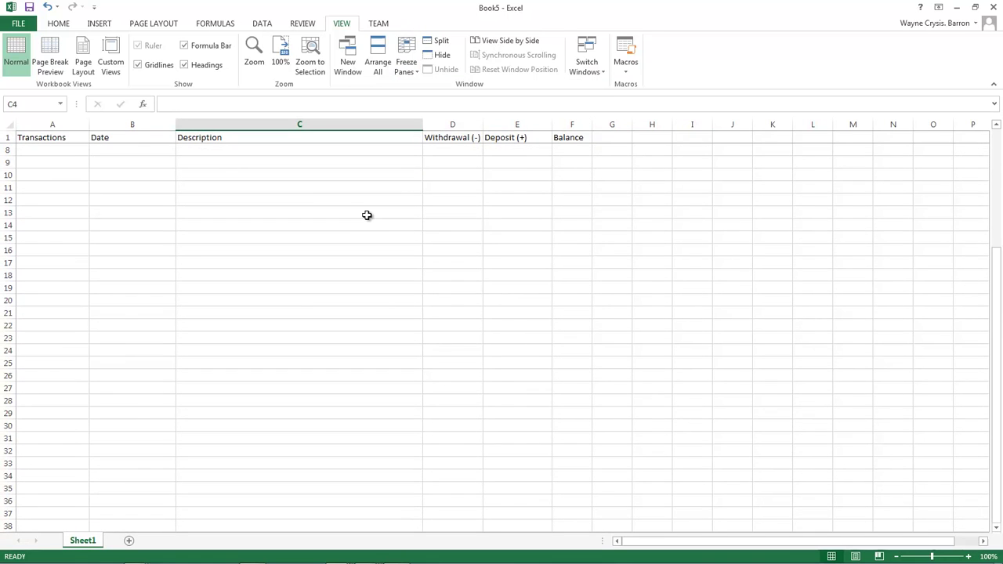
{"action": "scroll", "coordinate": [366, 215], "scroll_direction": "up", "scroll_amount": 2}
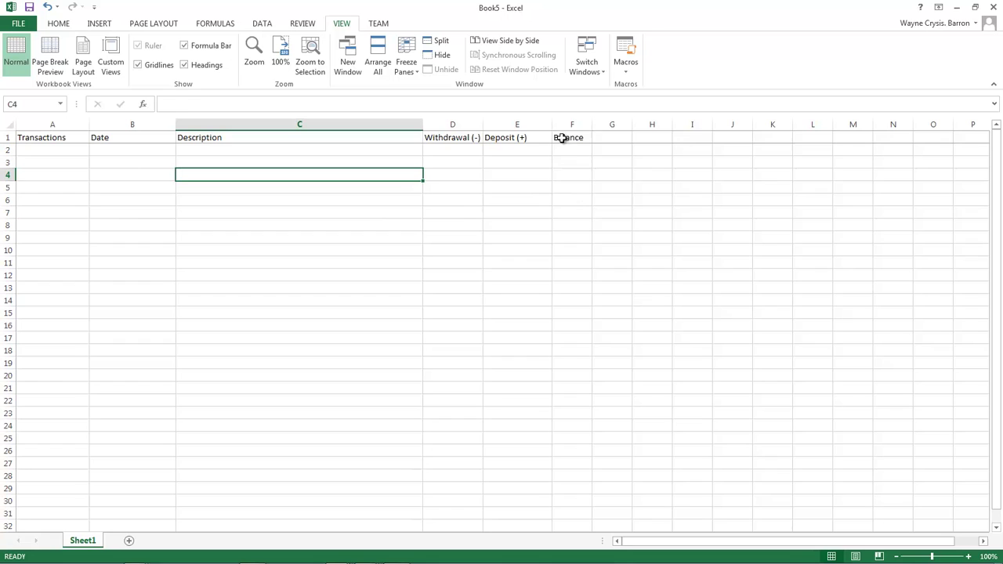
{"action": "left_click", "coordinate": [572, 168]}
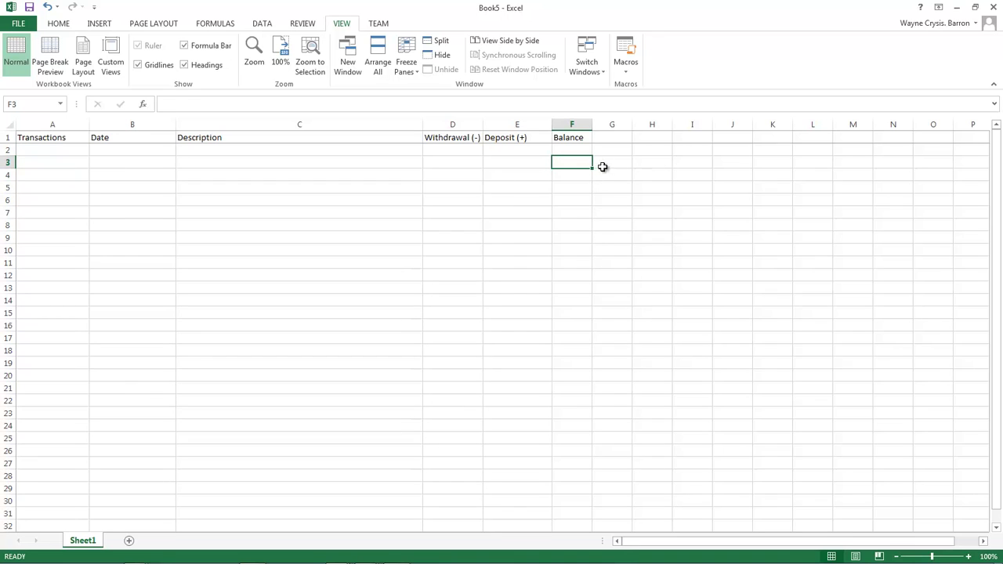
- Enter the formula =IF(D3>0.001,F2-D3+E3,IF(E3>0.001,F2-D3+E3,"")) in Balance cell F3
{"action": "left_click", "coordinate": [207, 104]}
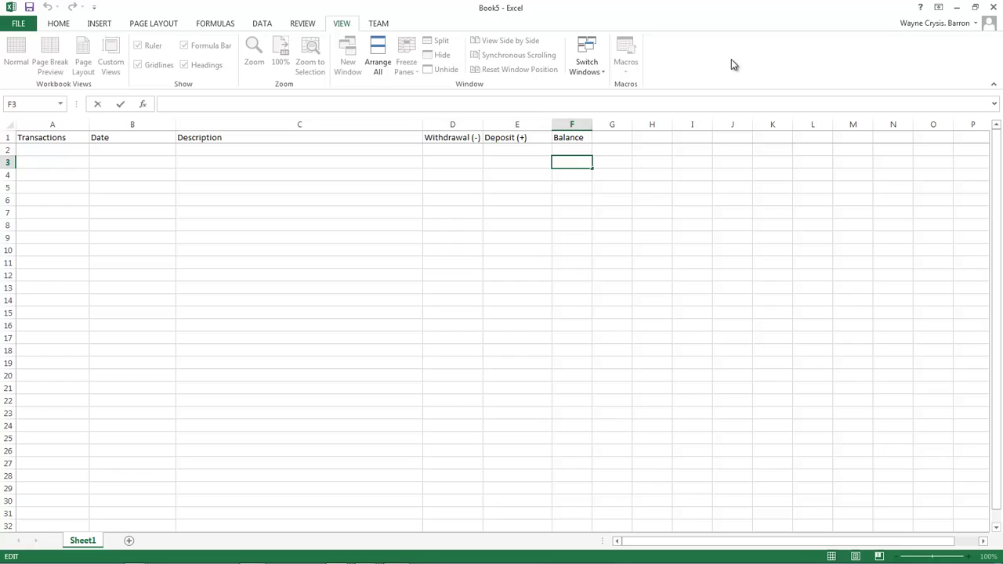
{"action": "type", "text": "=if"}
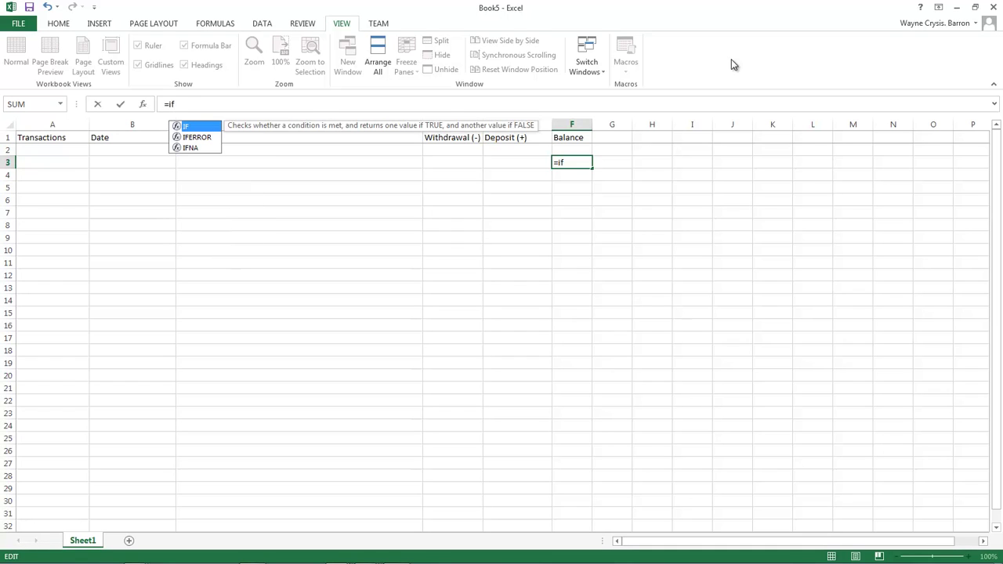
{"action": "type", "text": "(D3"}
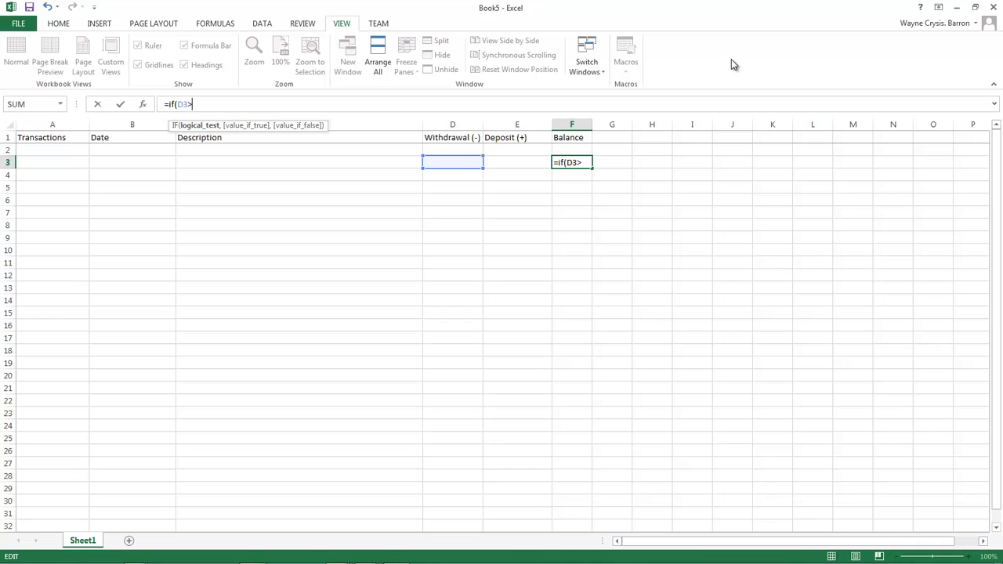
{"action": "type", "text": ">0.001,"}
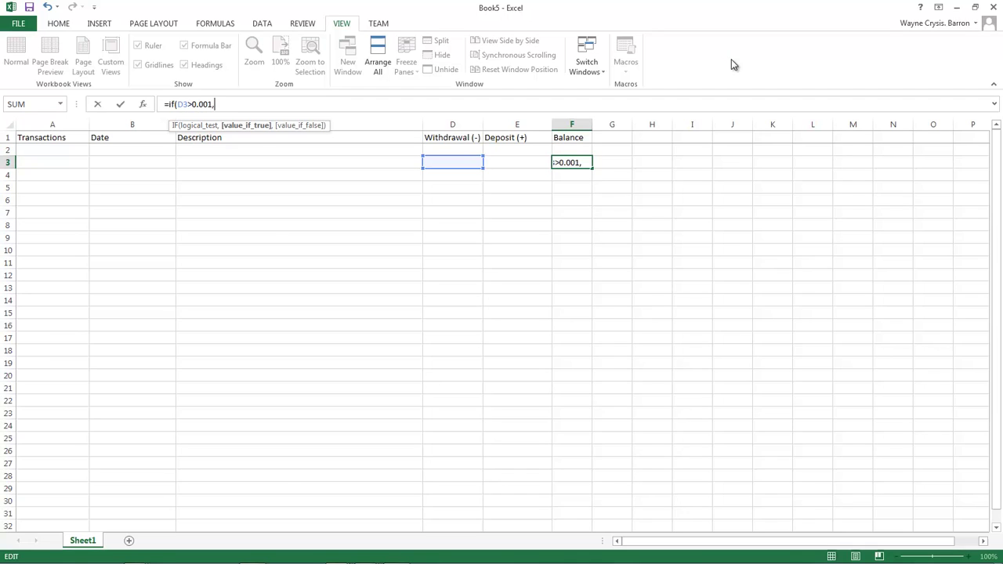
{"action": "type", "text": "F2"}
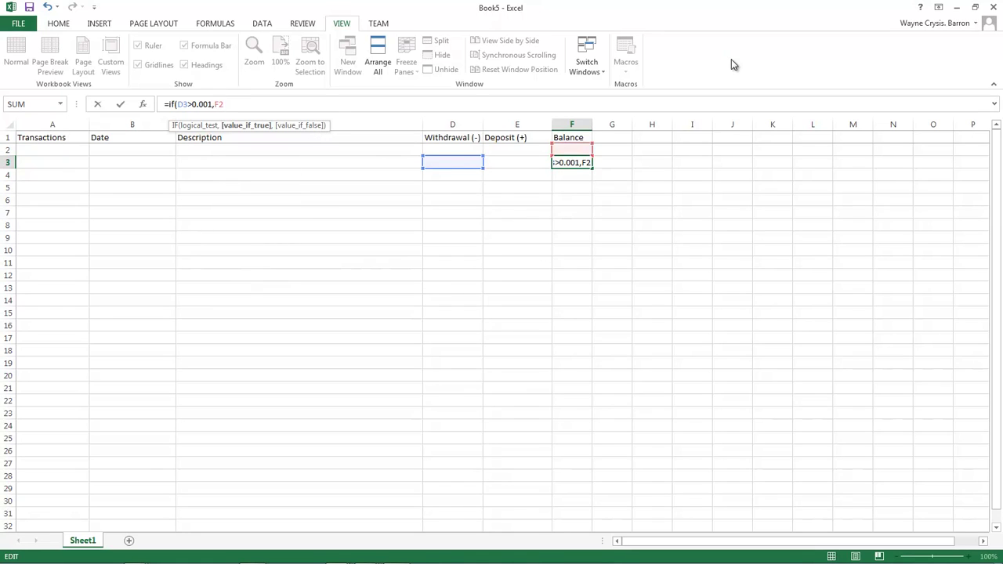
{"action": "type", "text": "-D3"}
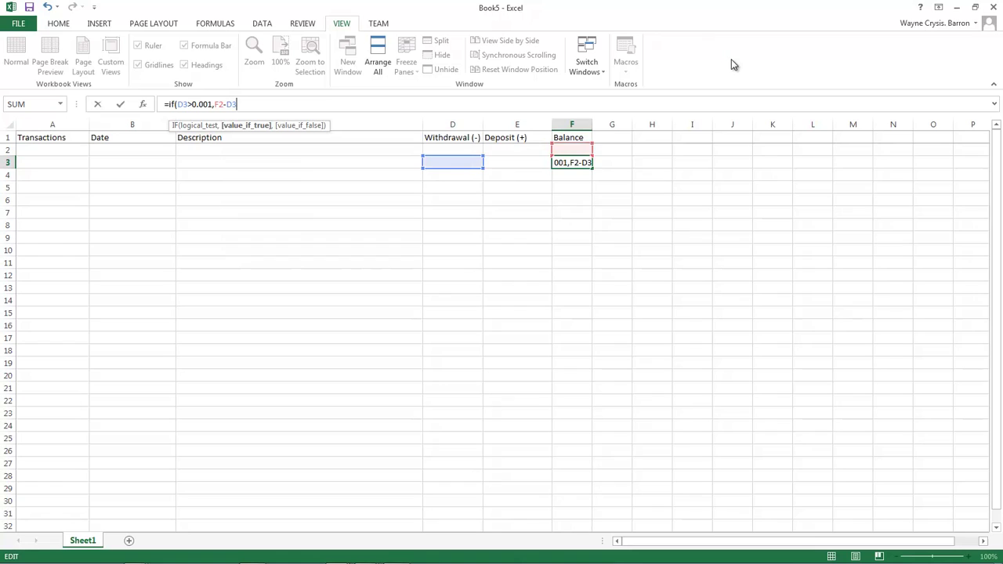
{"action": "type", "text": "+E3"}
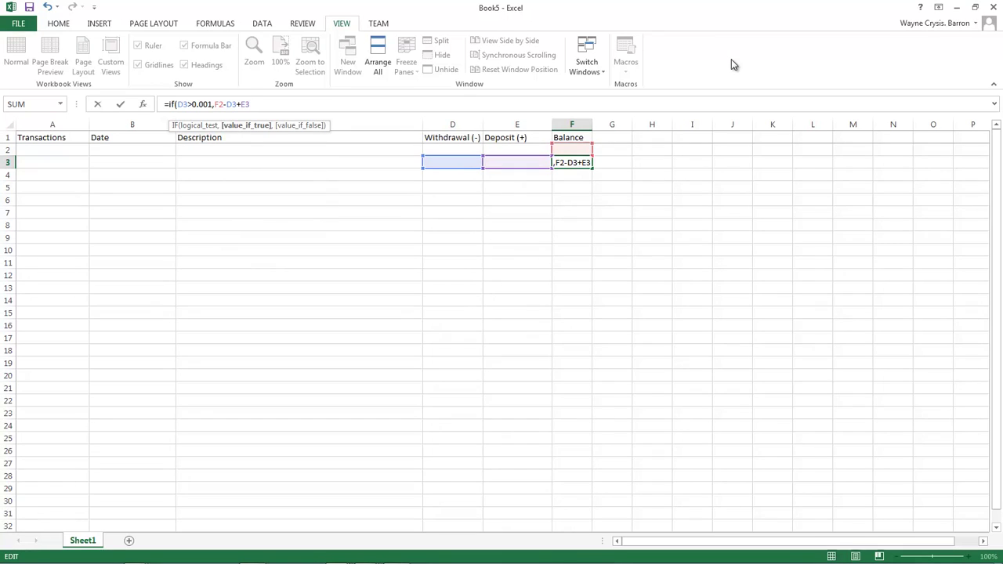
{"action": "type", "text": ",if"}
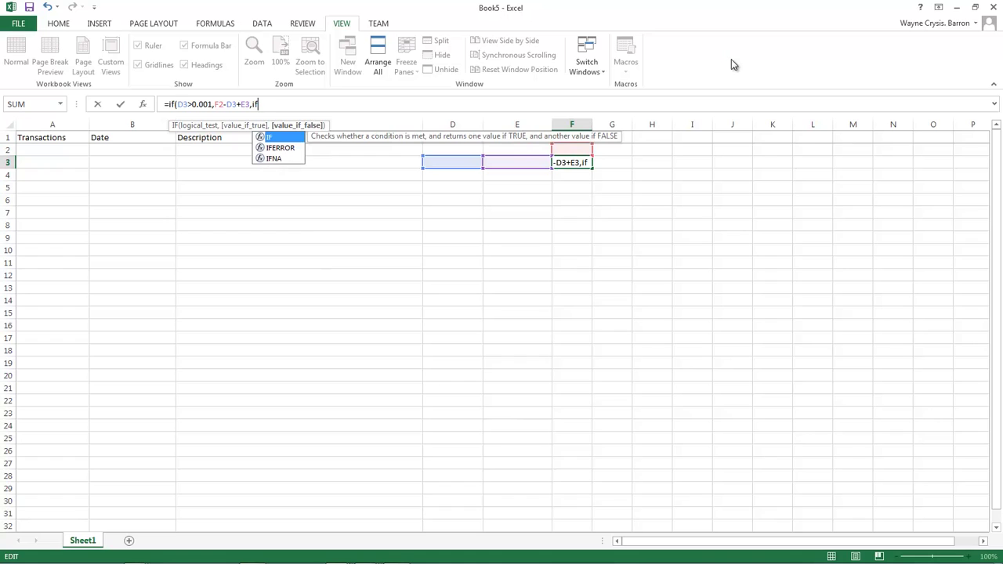
{"action": "type", "text": "(E3"}
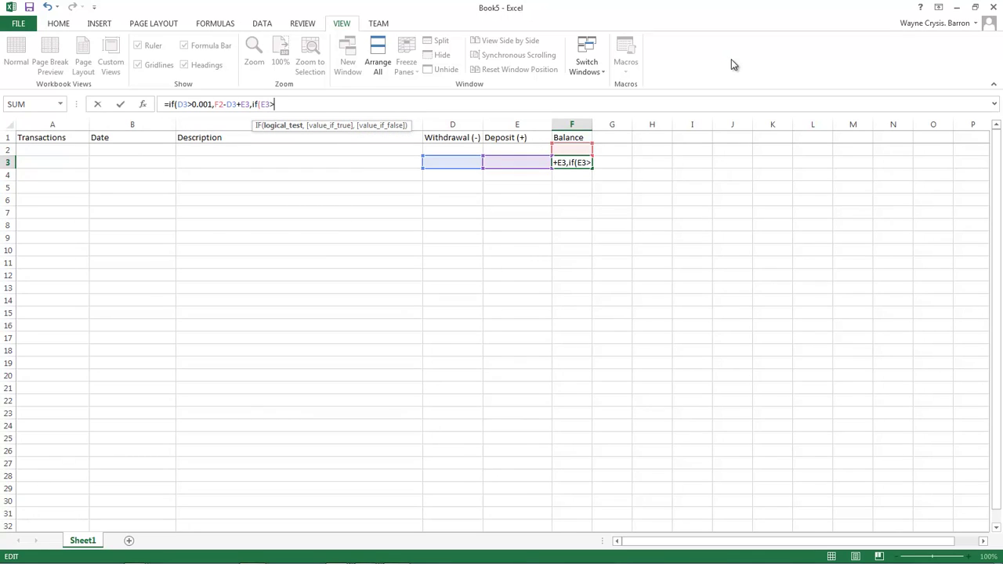
{"action": "type", "text": ">0.001,F2"}
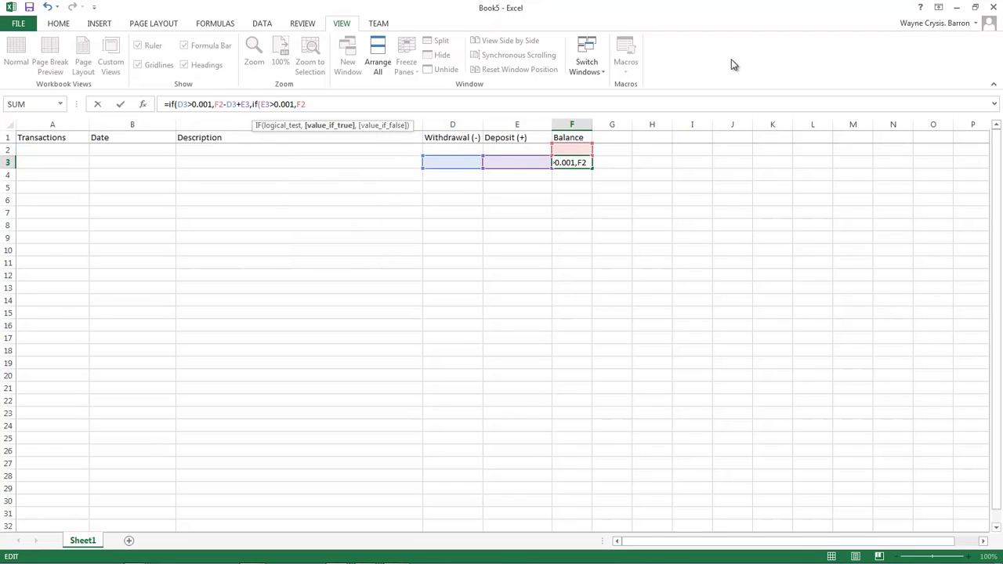
{"action": "type", "text": "-D3+"}
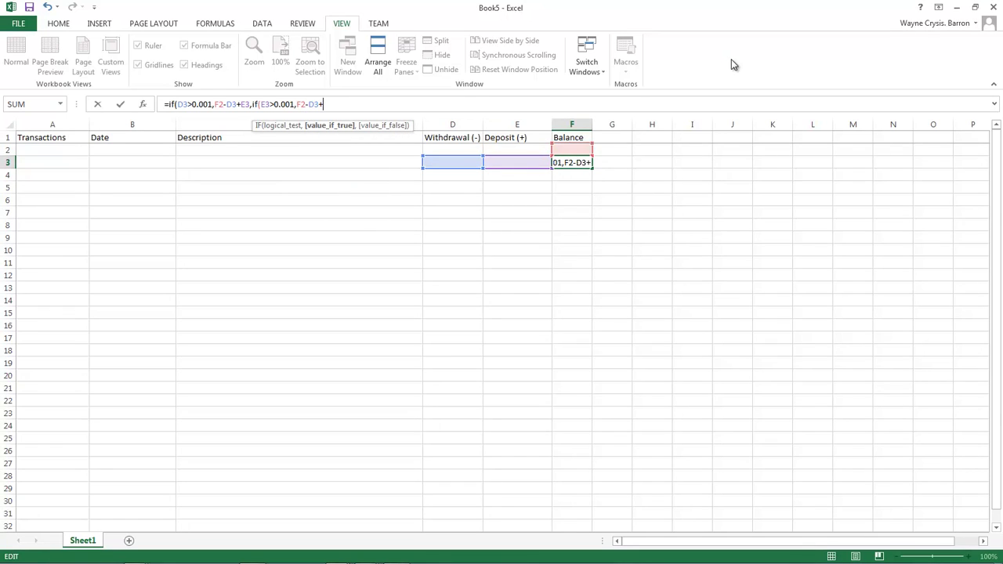
{"action": "type", "text": "E3"}
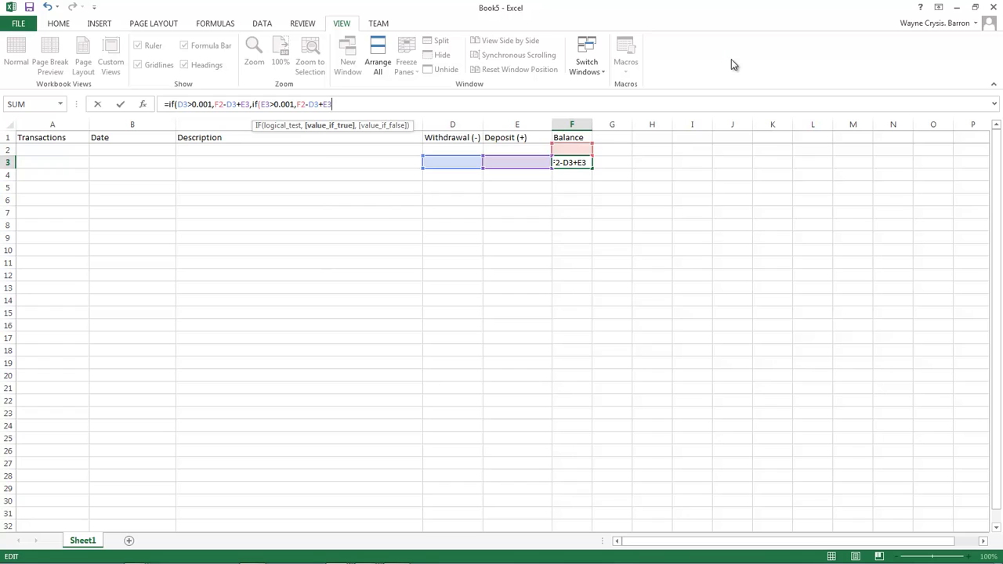
{"action": "type", "text": ",\"\""}
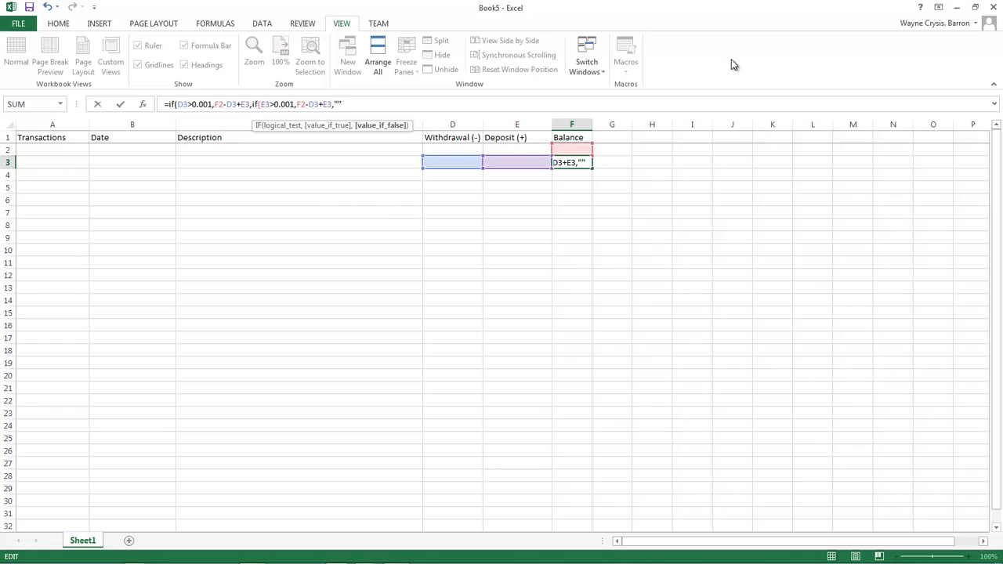
{"action": "type", "text": "))"}
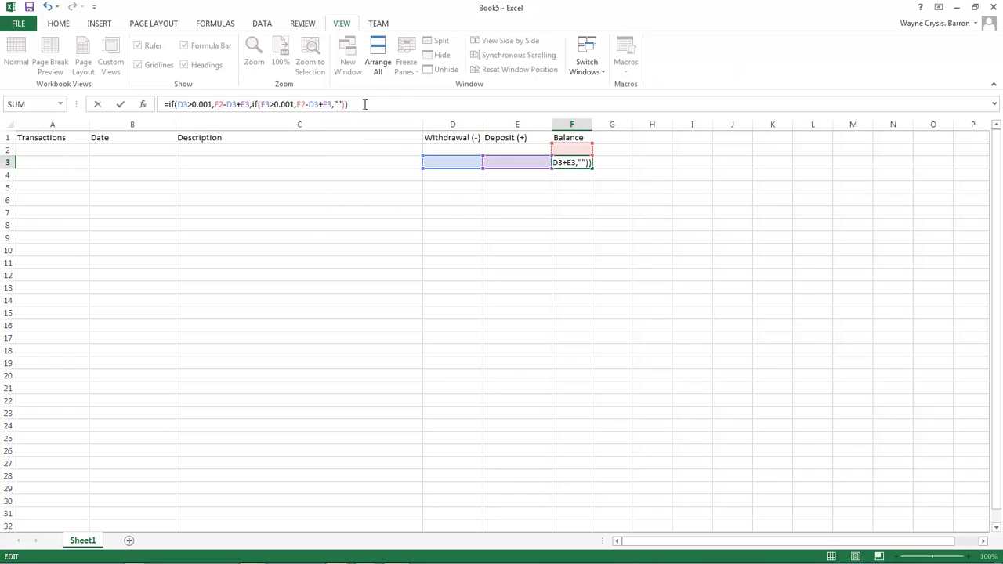
{"action": "key", "text": "Return"}
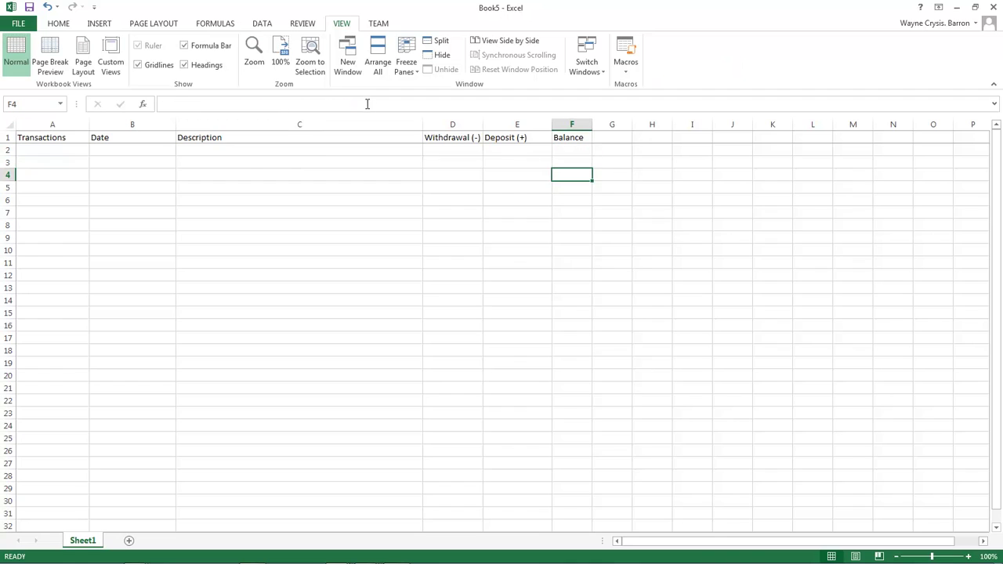
- Fill the running balance formula from cell F3 down the Balance column to row 100
{"action": "left_click", "coordinate": [573, 163]}
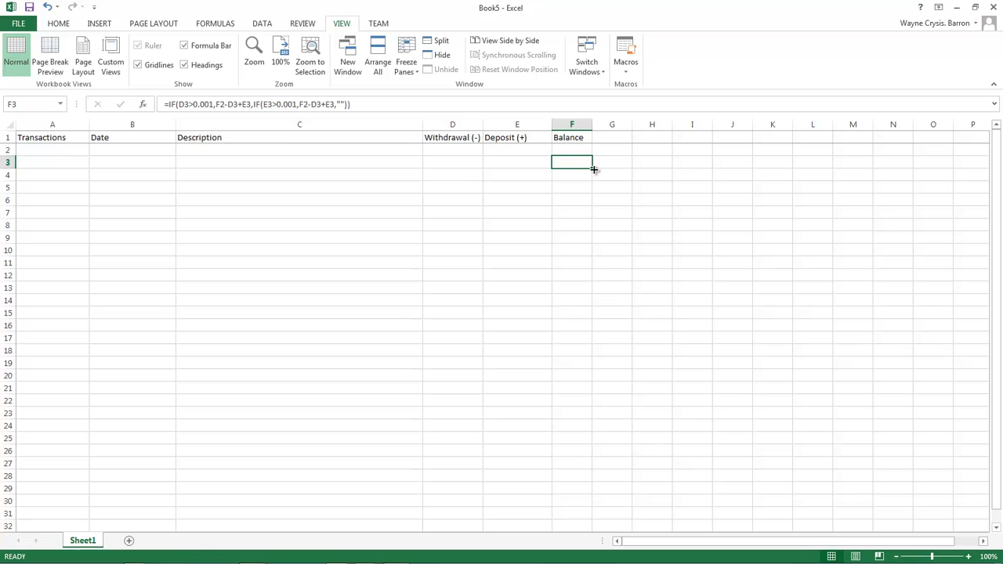
{"action": "left_click_drag", "start_coordinate": [593, 169], "coordinate": [592, 539]}
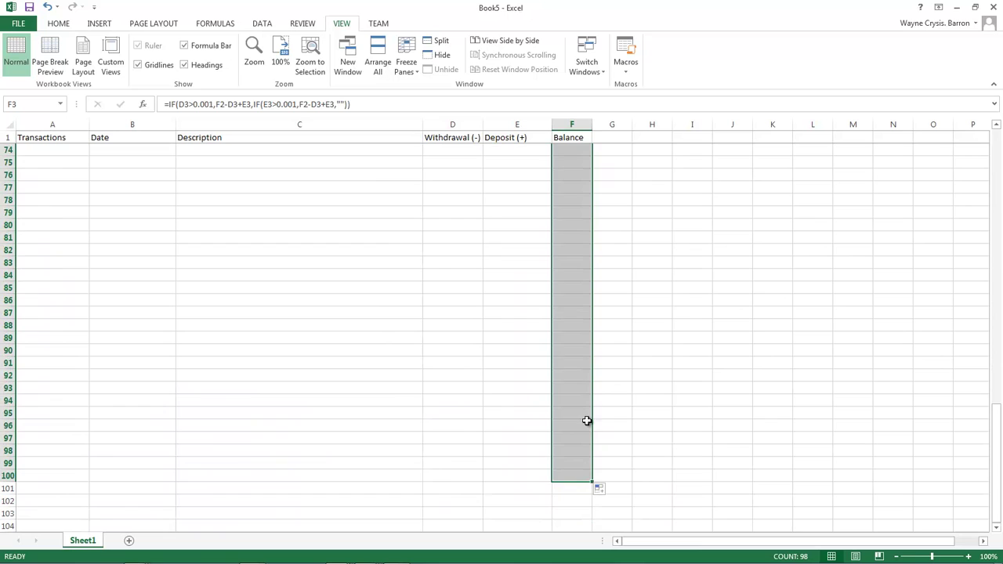
- Check the copied formulas in several cells of the Balance column, such as F83, F84 and F88
{"action": "left_click", "coordinate": [572, 399]}
{"action": "left_click", "coordinate": [583, 314]}
{"action": "left_click", "coordinate": [577, 264]}
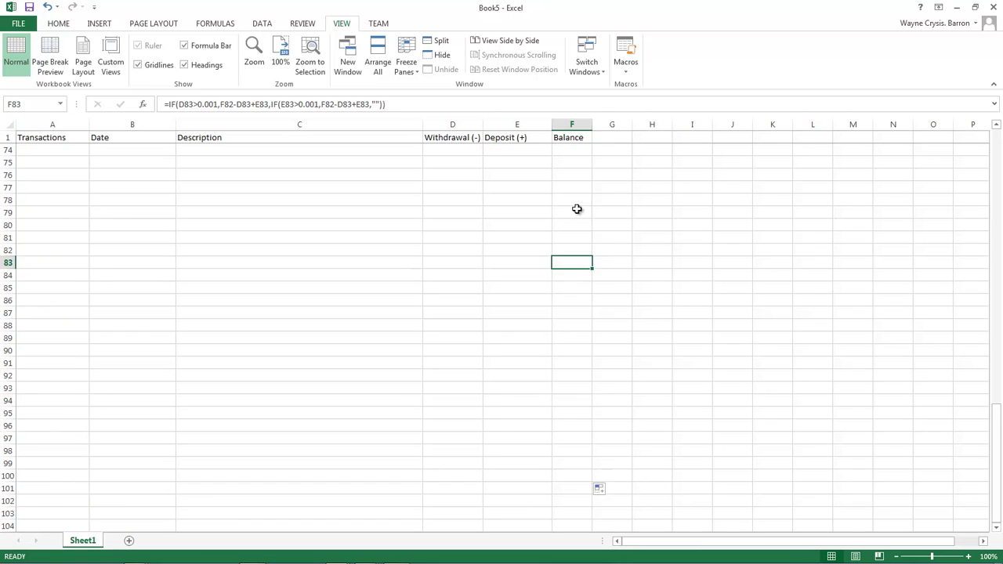
{"action": "left_click", "coordinate": [576, 201]}
{"action": "left_click", "coordinate": [581, 280]}
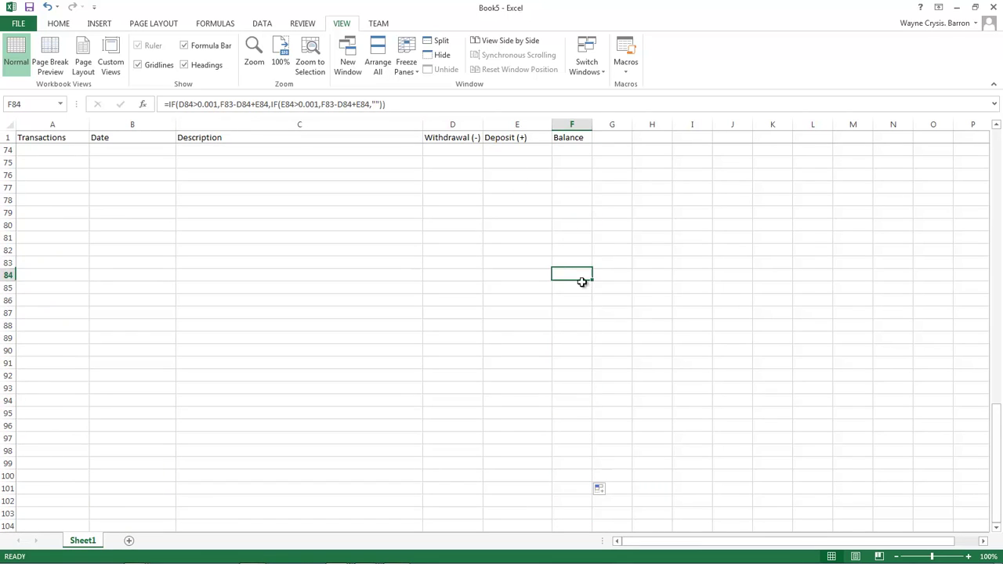
{"action": "left_click", "coordinate": [579, 332]}
{"action": "left_click", "coordinate": [579, 400]}
{"action": "left_click", "coordinate": [574, 449]}
{"action": "left_click", "coordinate": [569, 334]}
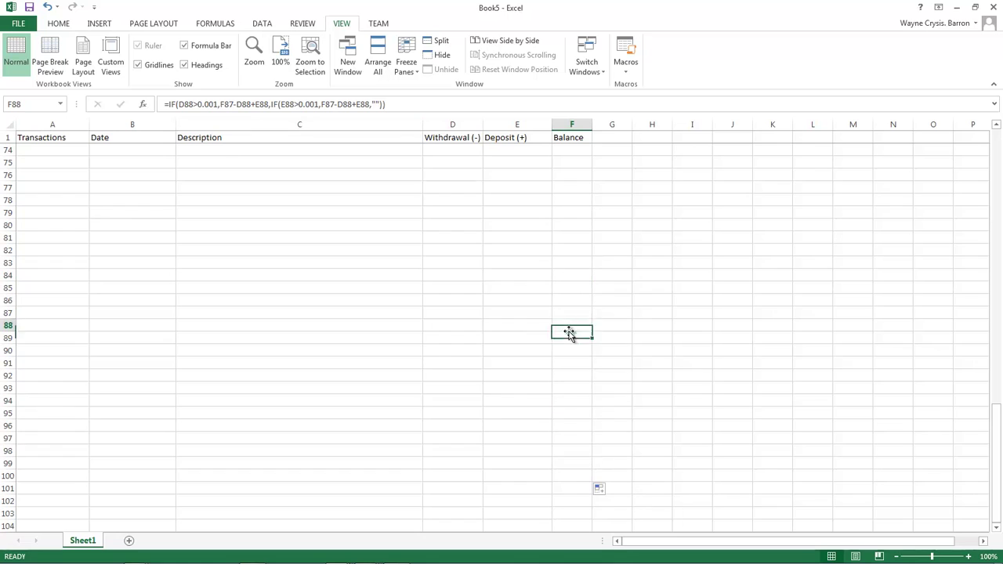
{"action": "scroll", "coordinate": [570, 332], "scroll_direction": "up", "scroll_amount": 20}
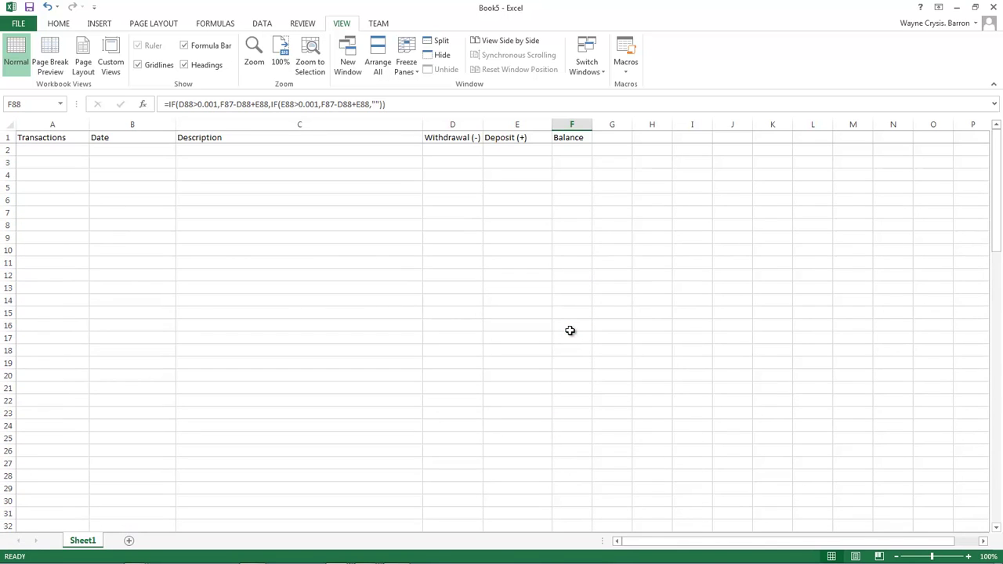
- Record the starting entry in row 2 with the description Opening Deposit and a balance of 500
{"action": "left_click", "coordinate": [561, 149]}
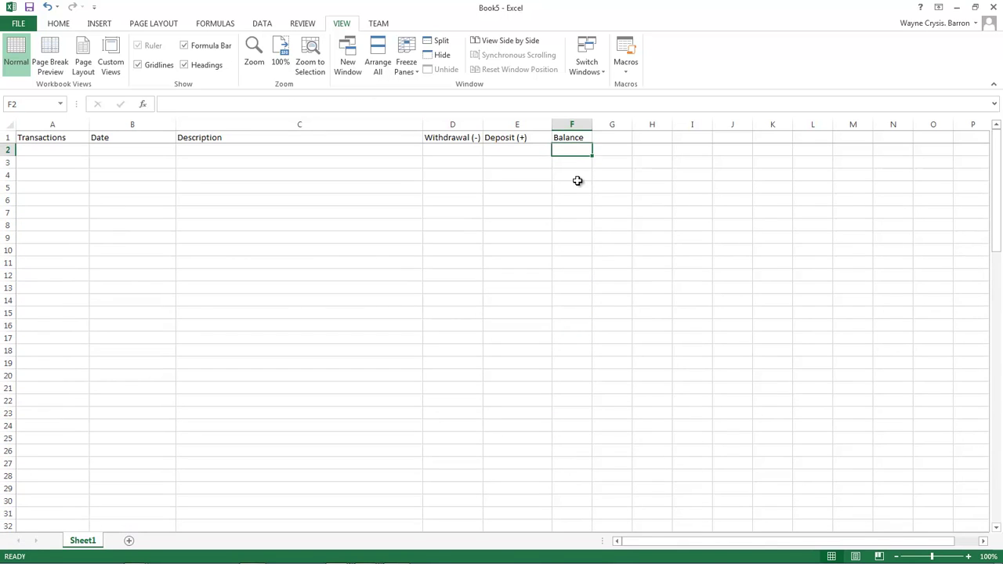
{"action": "left_click", "coordinate": [44, 150]}
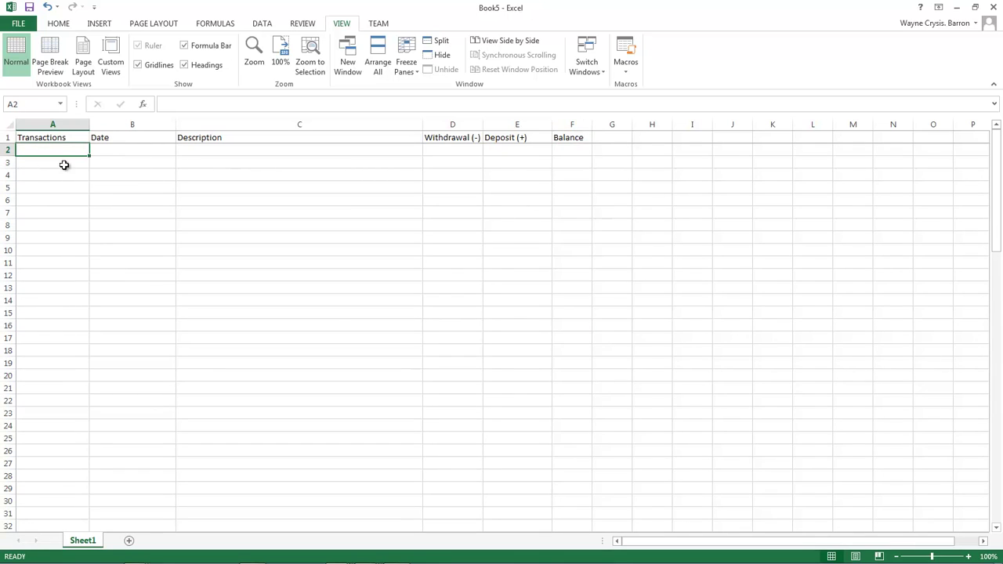
{"action": "left_click", "coordinate": [194, 152]}
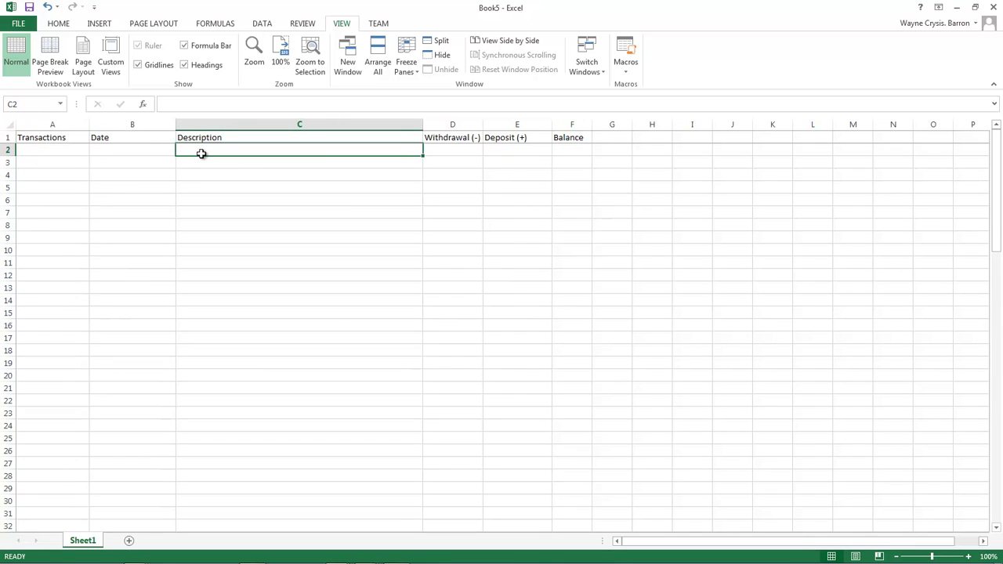
{"action": "type", "text": "Opening Deposit"}
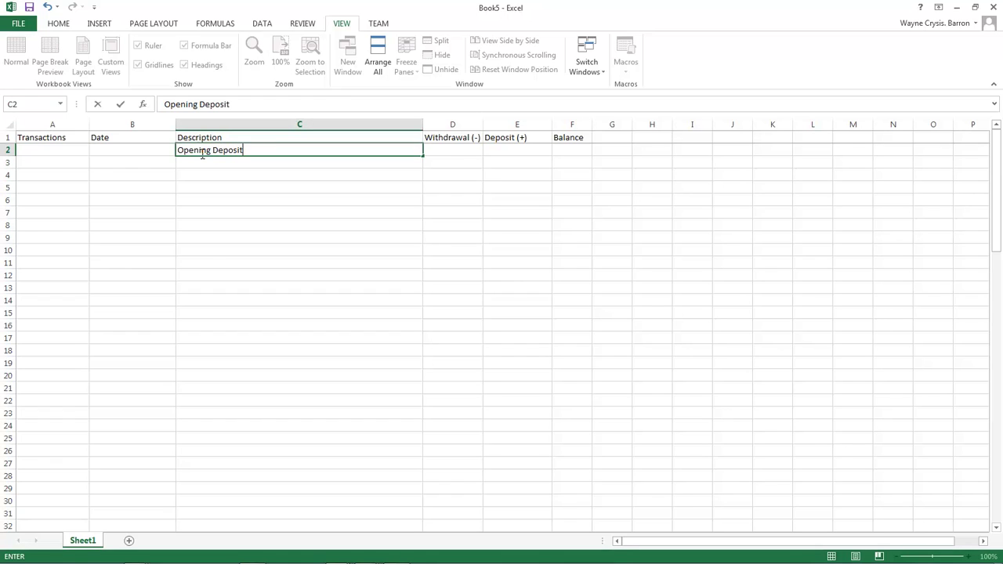
{"action": "left_click", "coordinate": [562, 151]}
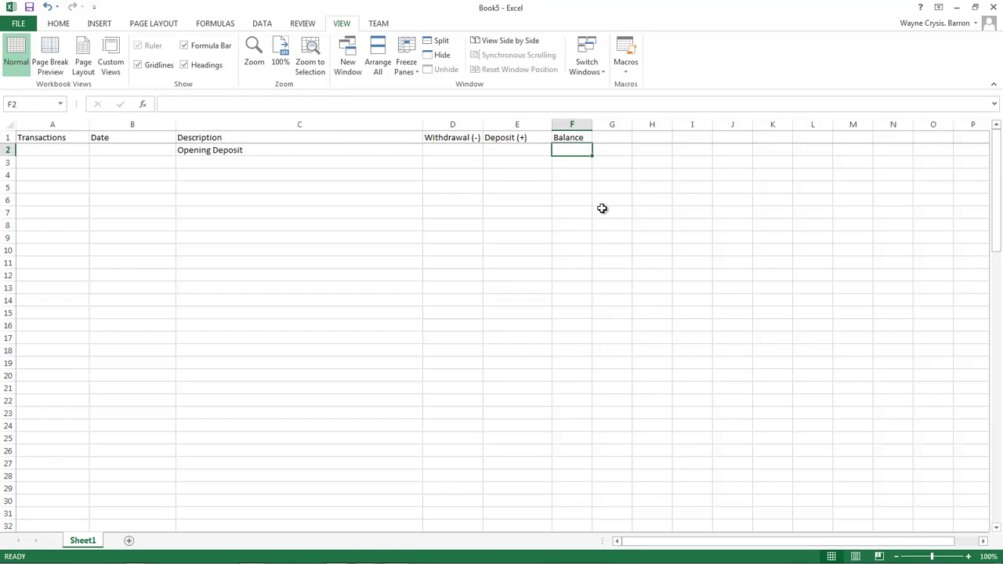
{"action": "type", "text": "500."}
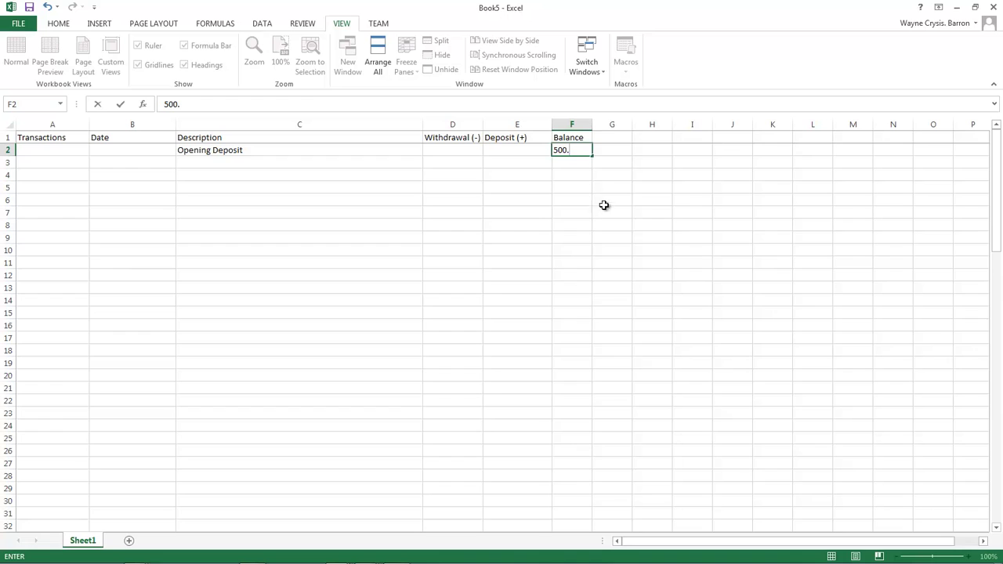
- Record transaction 5689 in row 3 with the date 02/28/2014 and the description Childs school lunch
{"action": "left_click", "coordinate": [44, 163]}
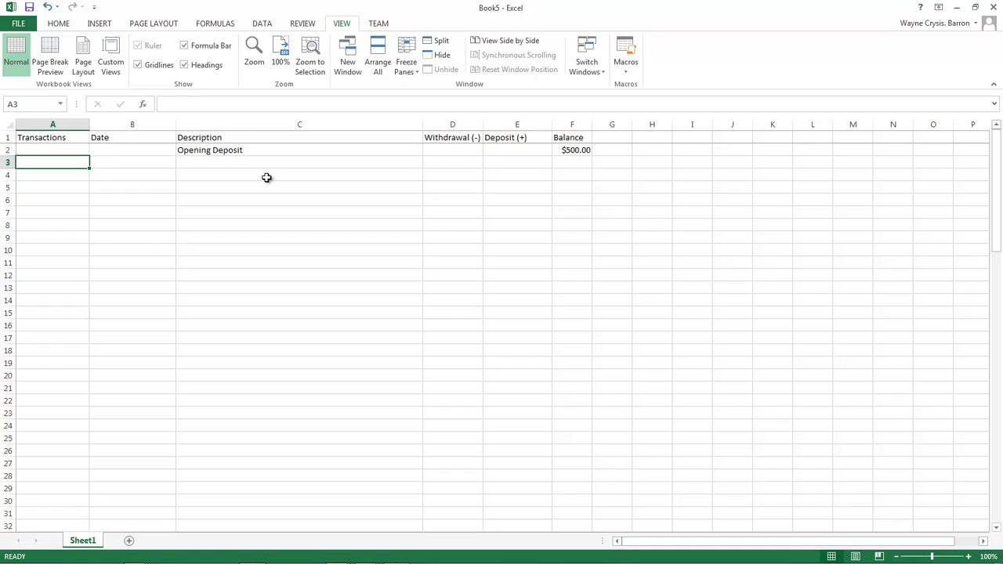
{"action": "type", "text": "5689"}
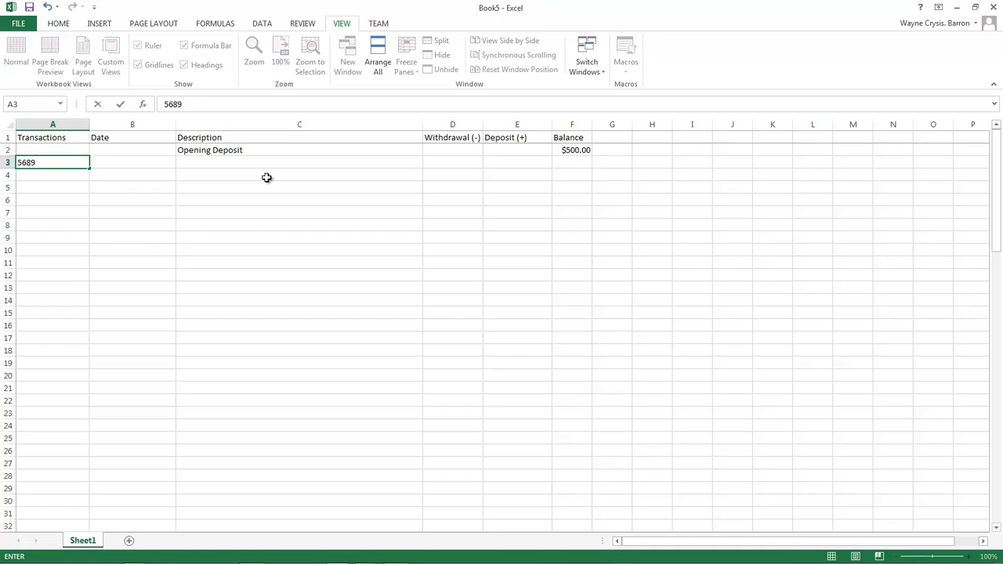
{"action": "key", "text": "Tab"}
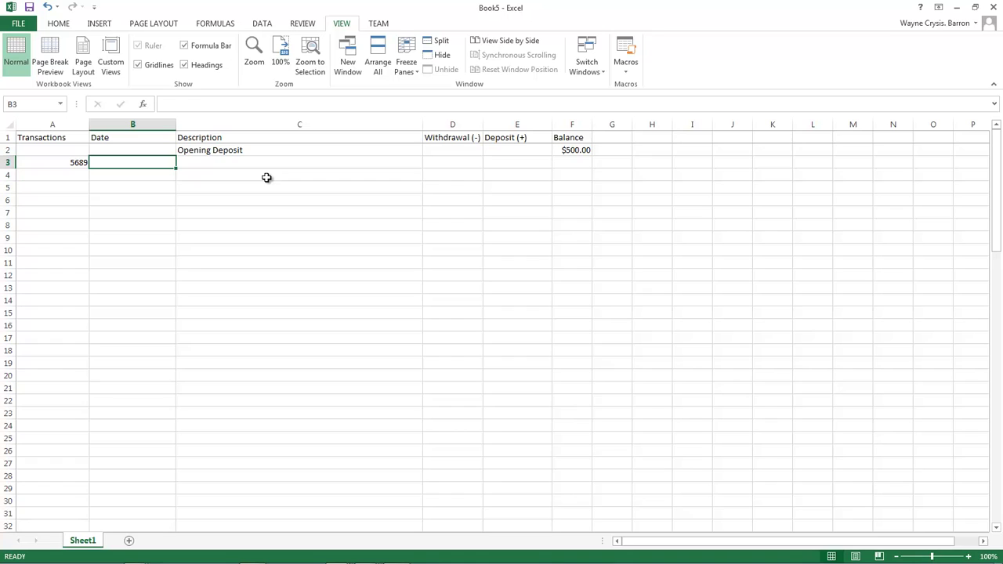
{"action": "type", "text": "02/28/2014"}
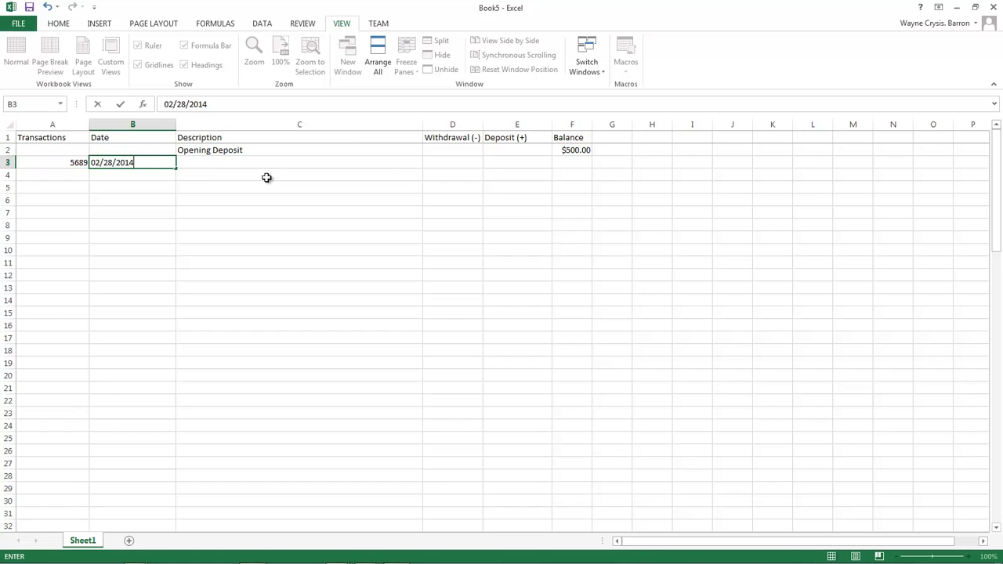
{"action": "key", "text": "Tab"}
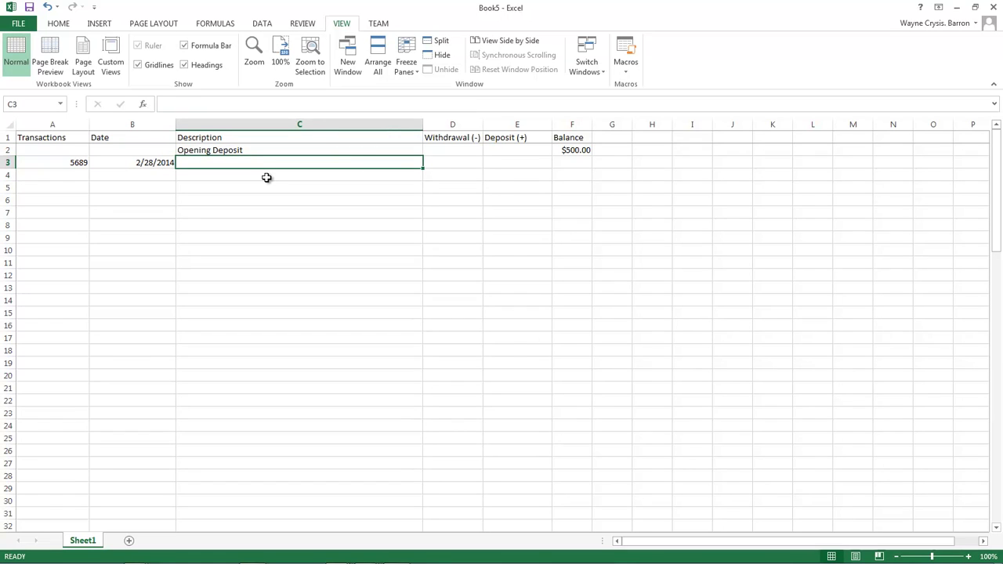
{"action": "type", "text": "C"}
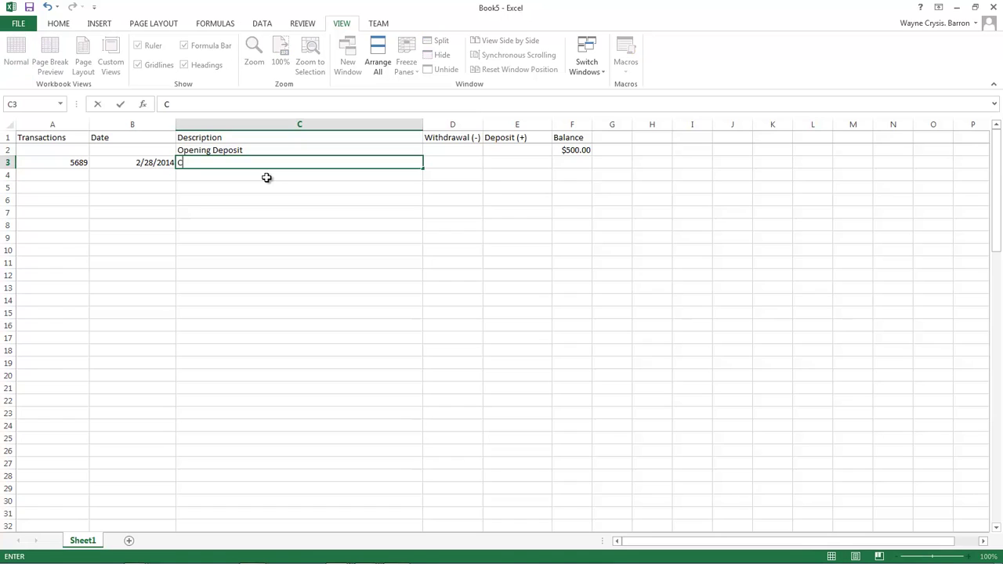
{"action": "type", "text": "hilds school"}
{"action": "key", "text": "BackSpace"}
{"action": "type", "text": "ol l"}
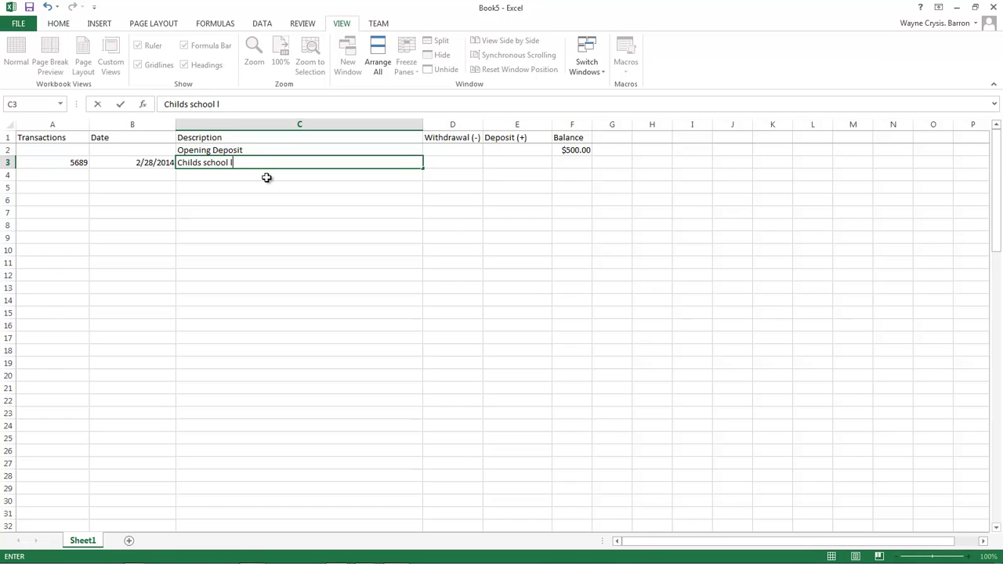
{"action": "type", "text": "unch"}
{"action": "key", "text": "Tab"}
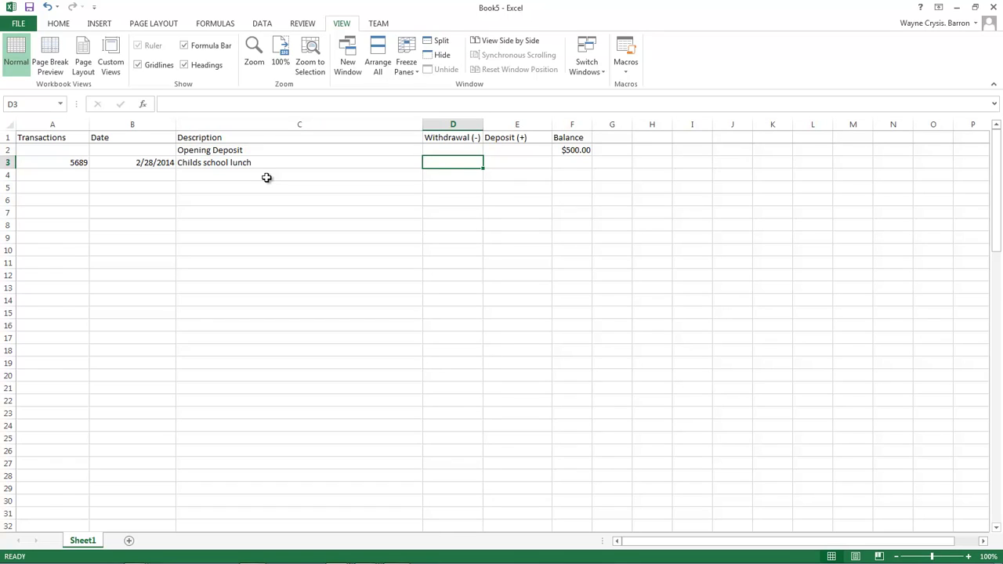
- Enter a withdrawal of 25.00 for the Childs school lunch transaction in row 3
{"action": "type", "text": "25"}
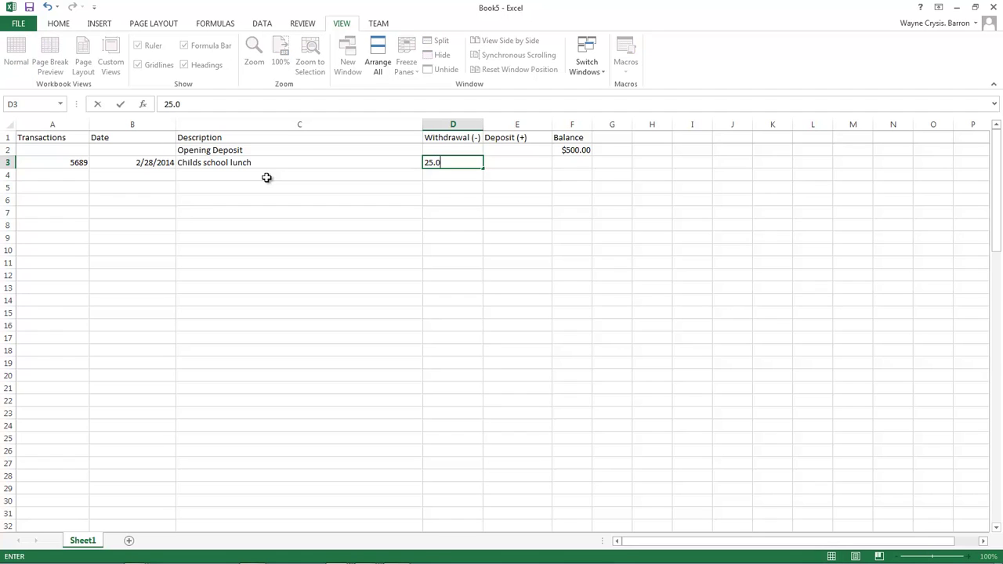
{"action": "key", "text": "Tab"}
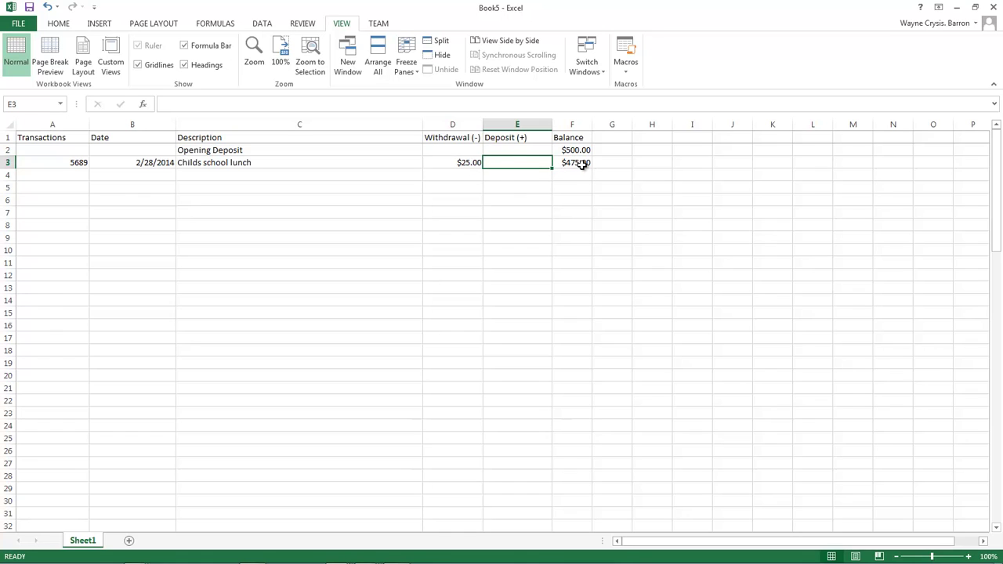
- Start a Deposit transaction in row 4 with the date 3/01/2014 and the description Paid for services
{"action": "left_click", "coordinate": [61, 174]}
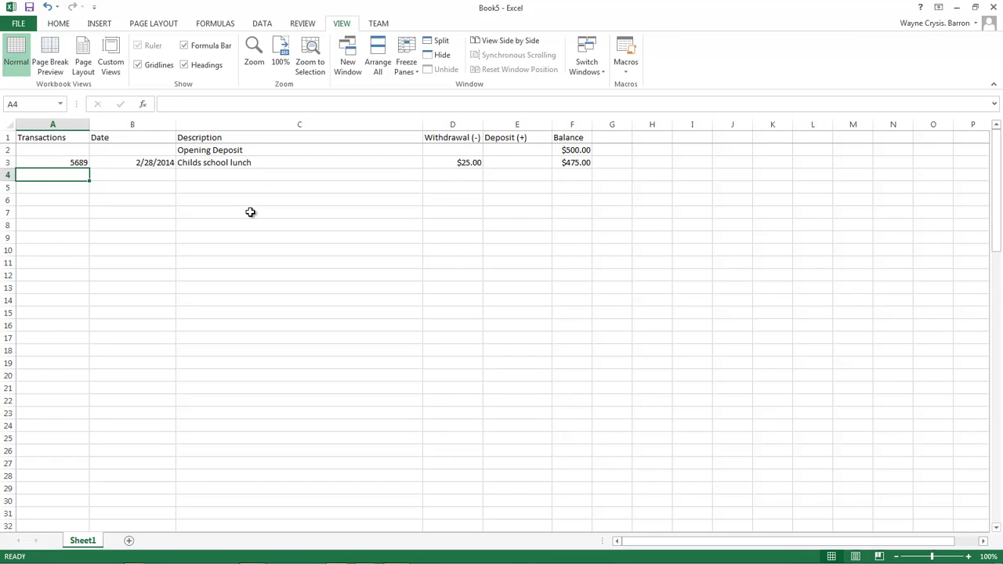
{"action": "type", "text": "Deposit"}
{"action": "key", "text": "Tab"}
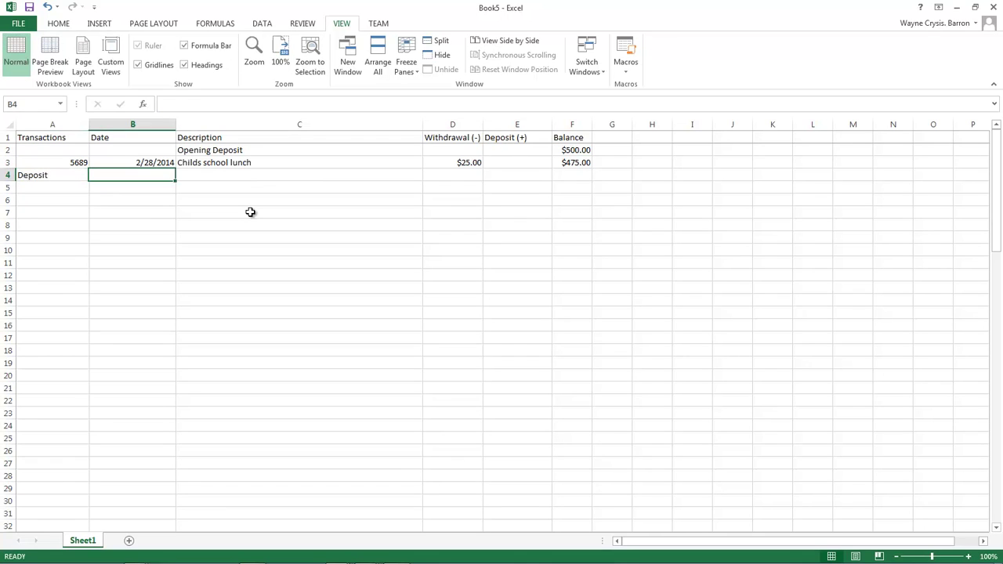
{"action": "type", "text": "3/01/"}
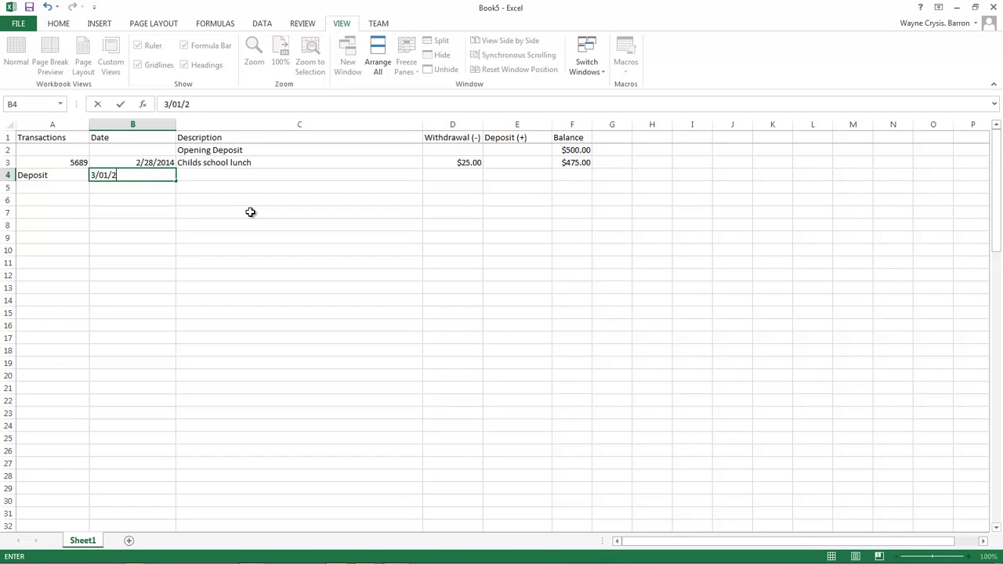
{"action": "type", "text": "2014"}
{"action": "key", "text": "Tab"}
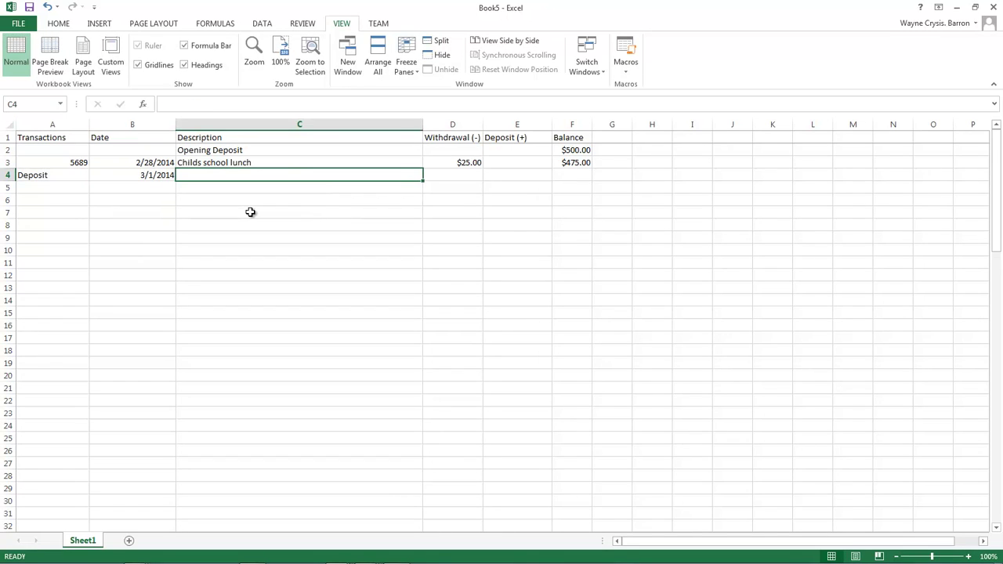
{"action": "type", "text": "Paid for services"}
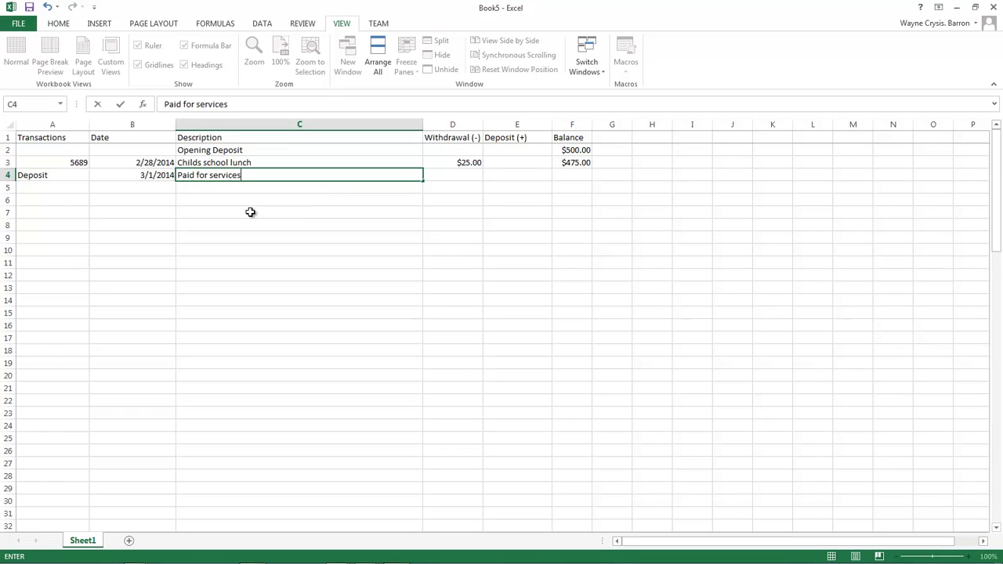
{"action": "key", "text": "Tab"}
- Enter 350.25 as the deposit amount for the Paid for services transaction in row 4
{"action": "key", "text": "Tab"}
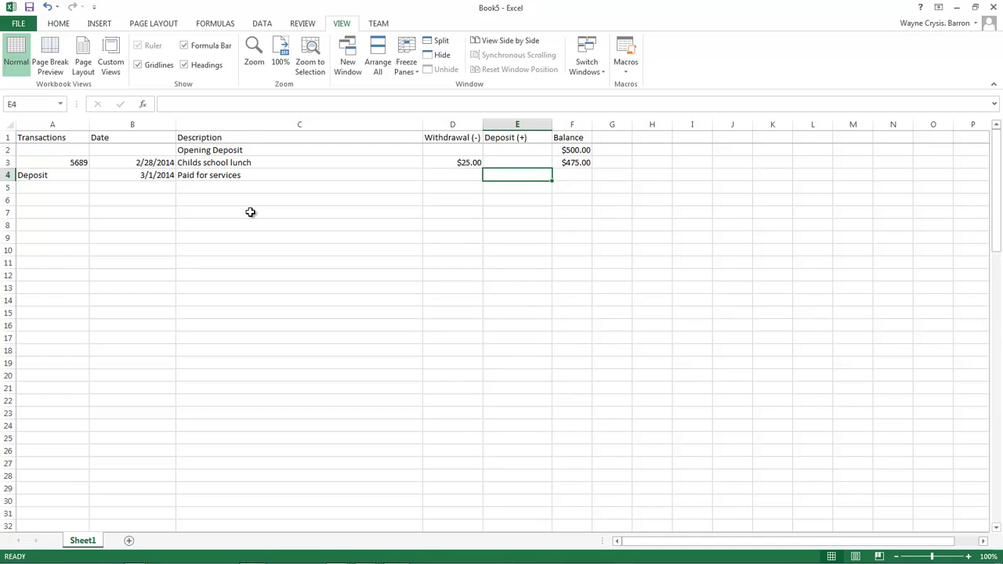
{"action": "type", "text": "350."}
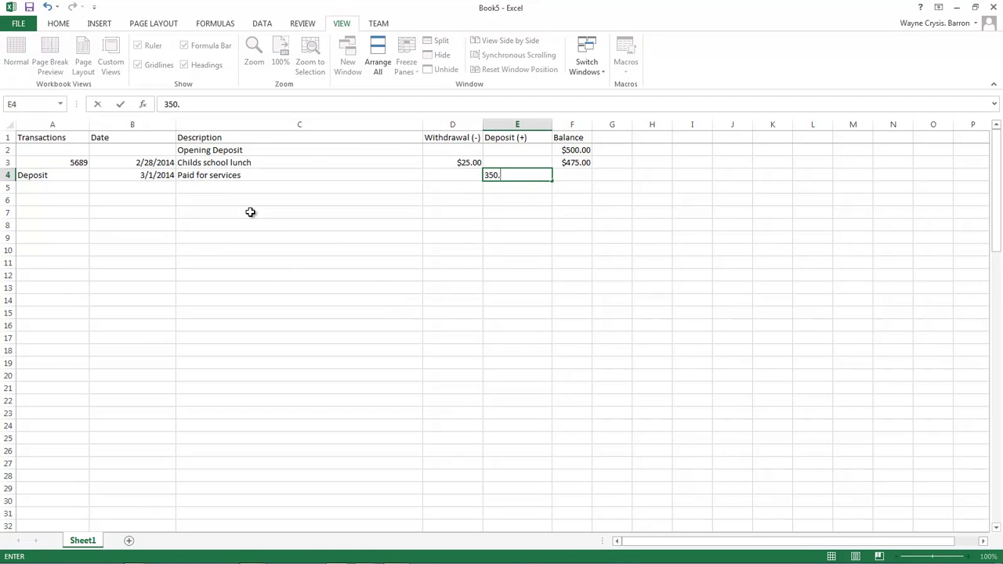
{"action": "type", "text": "25"}
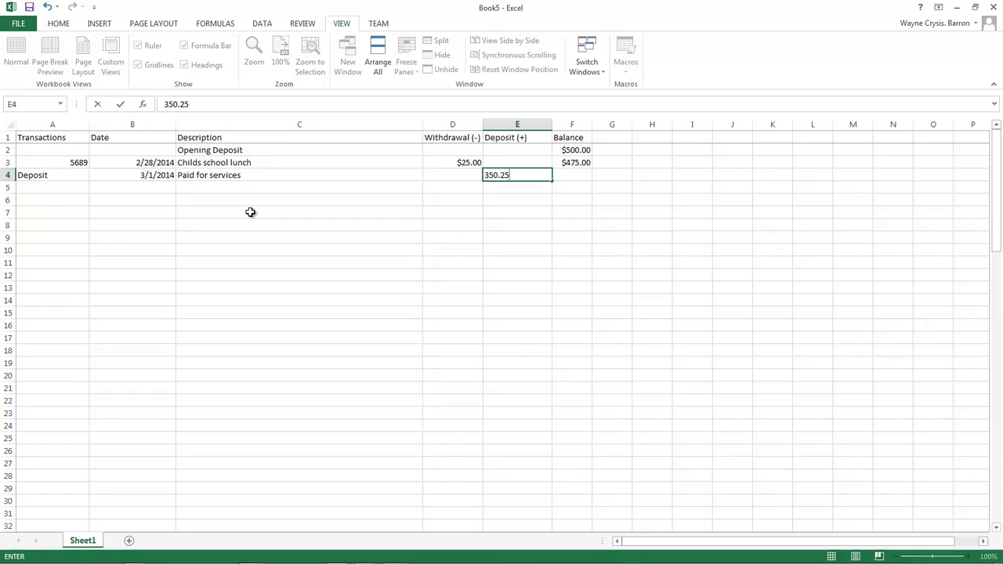
{"action": "key", "text": "Tab"}
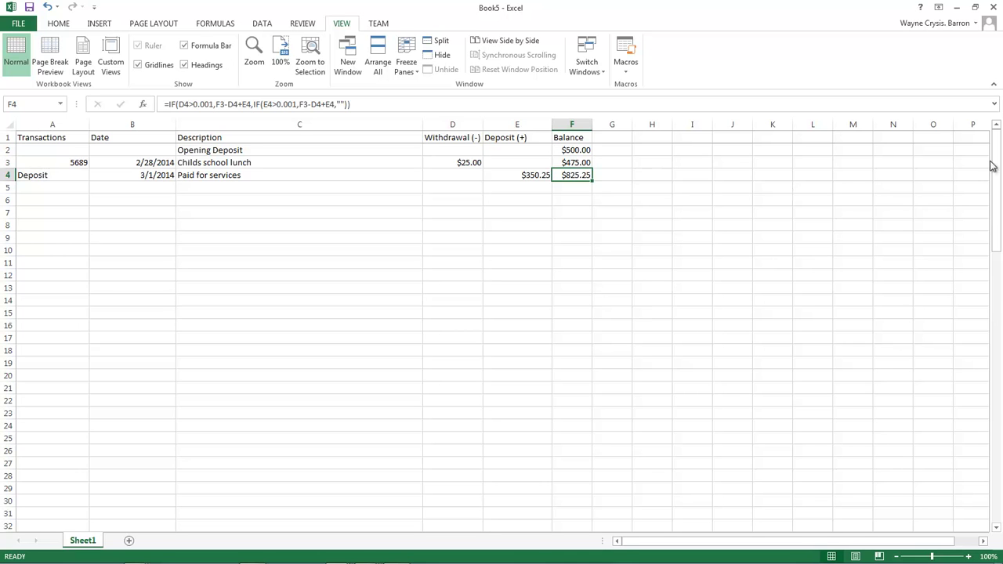
- Extend the running balance formula from cell F99 down the Balance column to row 1678
{"action": "left_click_drag", "start_coordinate": [994, 165], "coordinate": [996, 464]}
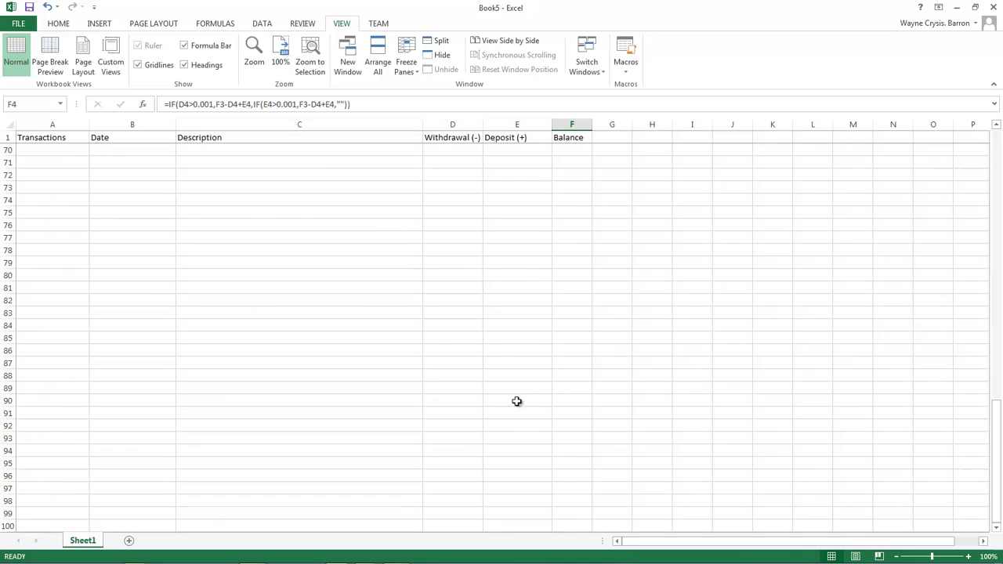
{"action": "left_click", "coordinate": [510, 514]}
{"action": "left_click", "coordinate": [514, 497]}
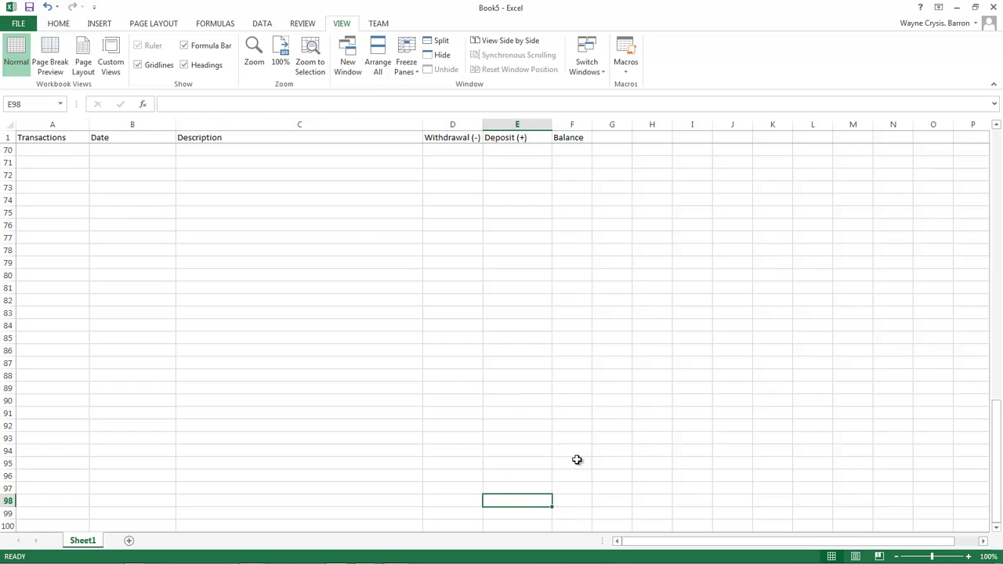
{"action": "left_click", "coordinate": [572, 489]}
{"action": "left_click", "coordinate": [575, 503]}
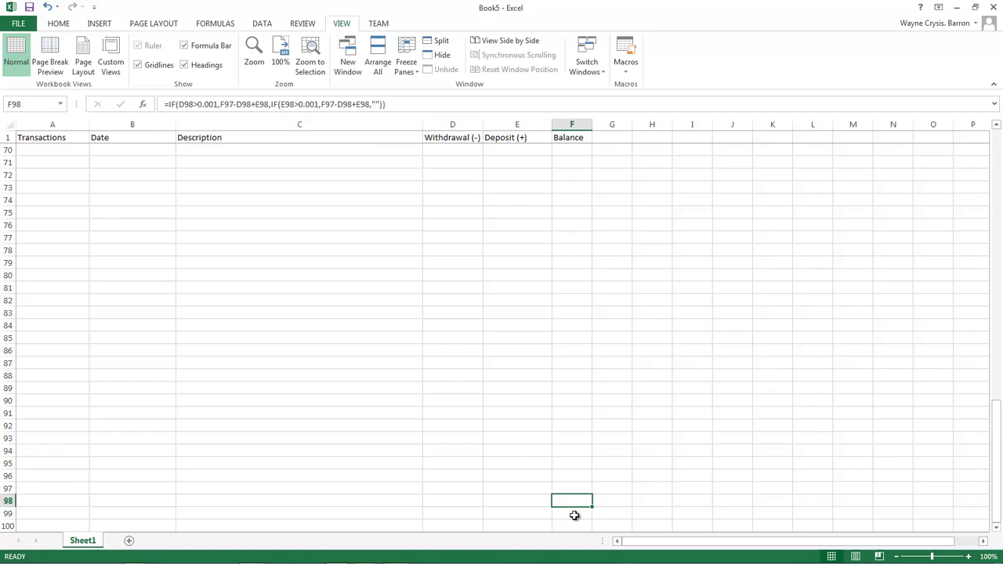
{"action": "left_click", "coordinate": [573, 515]}
{"action": "left_click", "coordinate": [572, 527]}
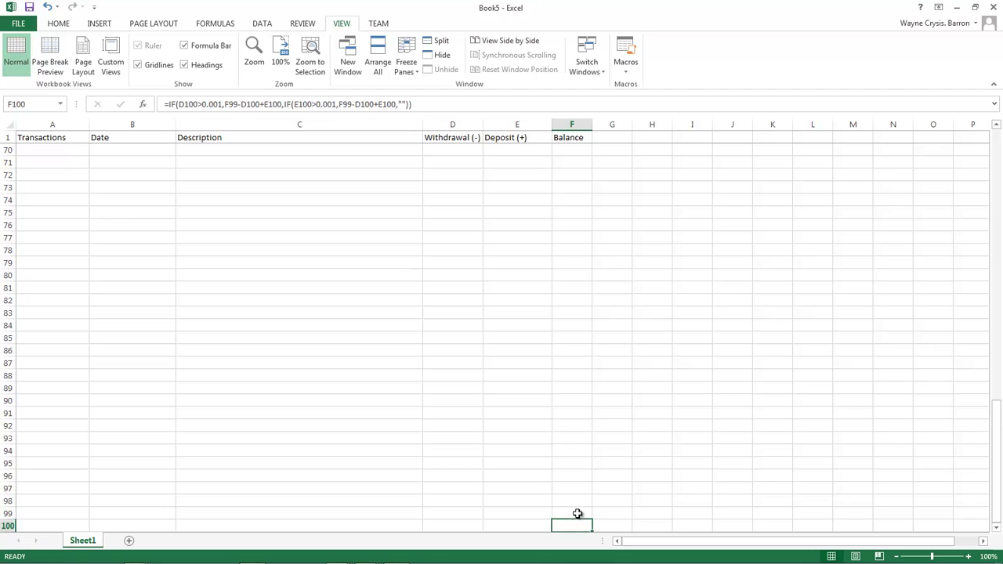
{"action": "left_click", "coordinate": [578, 515]}
{"action": "left_click_drag", "start_coordinate": [593, 520], "coordinate": [572, 513]}
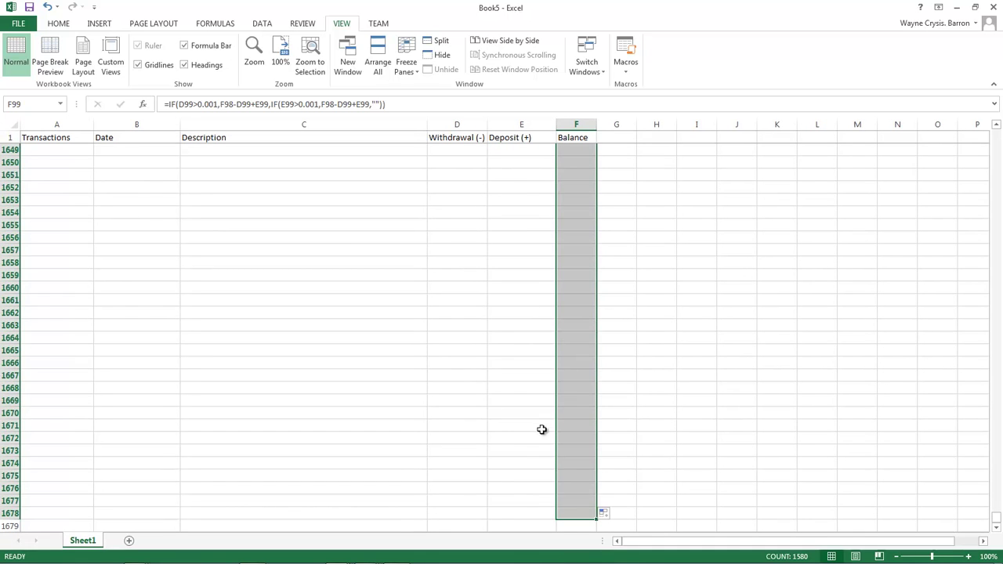
- Check the extended formulas in several Balance cells, such as F1664, F1671, F1677 and F1678, and return to the start of the register
{"action": "left_click", "coordinate": [570, 398]}
{"action": "left_click", "coordinate": [582, 338]}
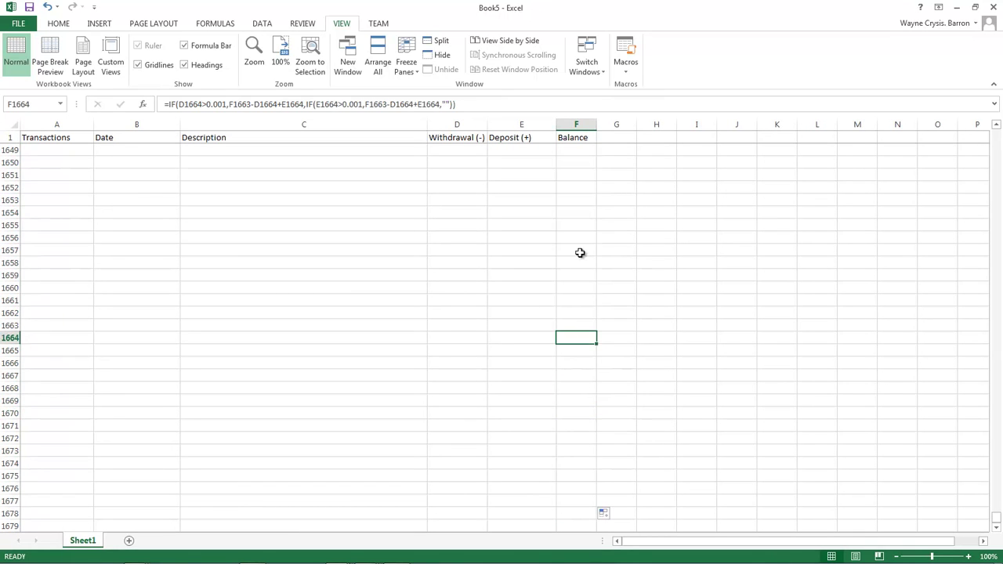
{"action": "left_click", "coordinate": [580, 239]}
{"action": "left_click", "coordinate": [578, 213]}
{"action": "left_click", "coordinate": [569, 329]}
{"action": "left_click", "coordinate": [578, 424]}
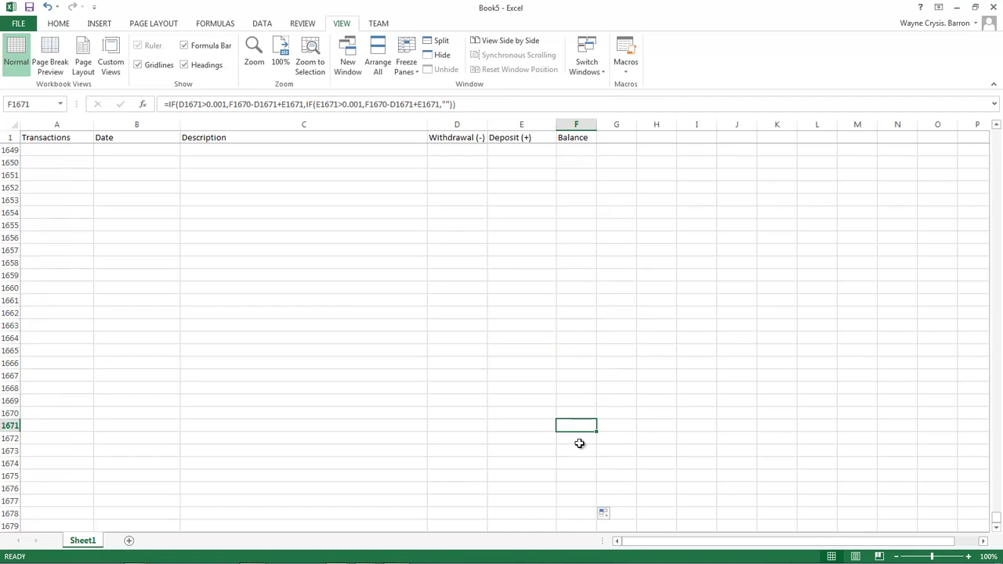
{"action": "left_click", "coordinate": [577, 478]}
{"action": "left_click", "coordinate": [577, 500]}
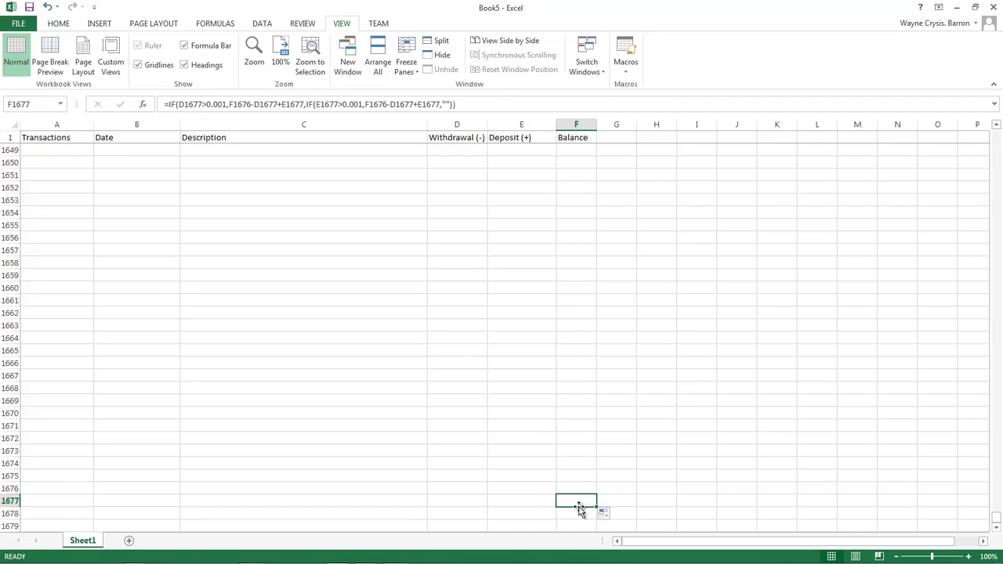
{"action": "left_click", "coordinate": [578, 523]}
{"action": "left_click", "coordinate": [576, 509]}
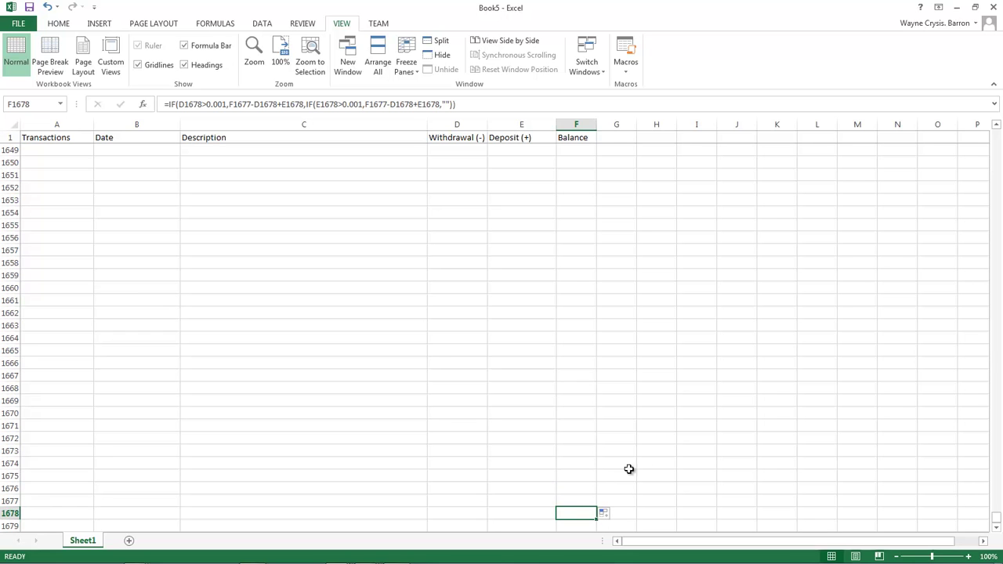
{"action": "left_click_drag", "start_coordinate": [996, 519], "coordinate": [995, 129]}
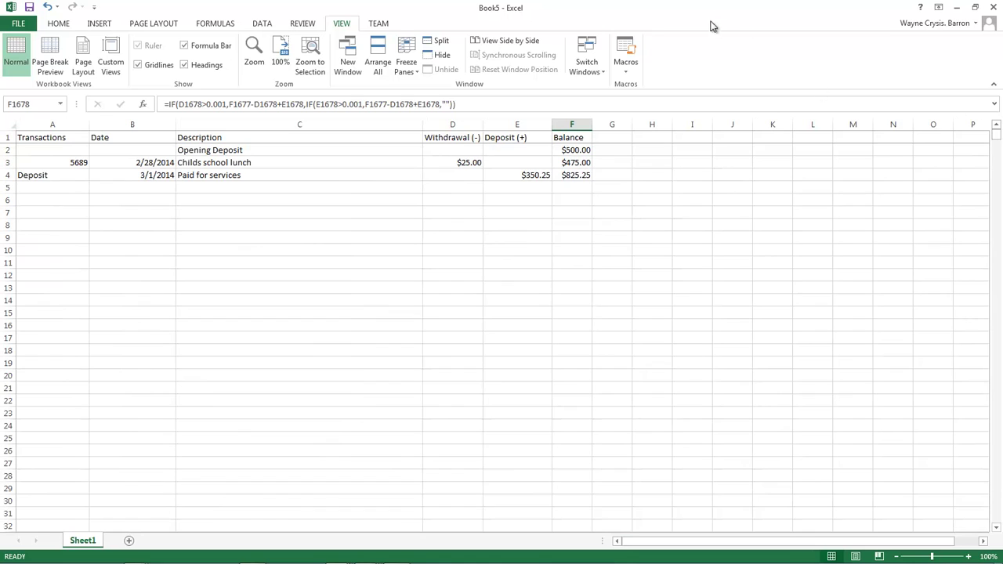